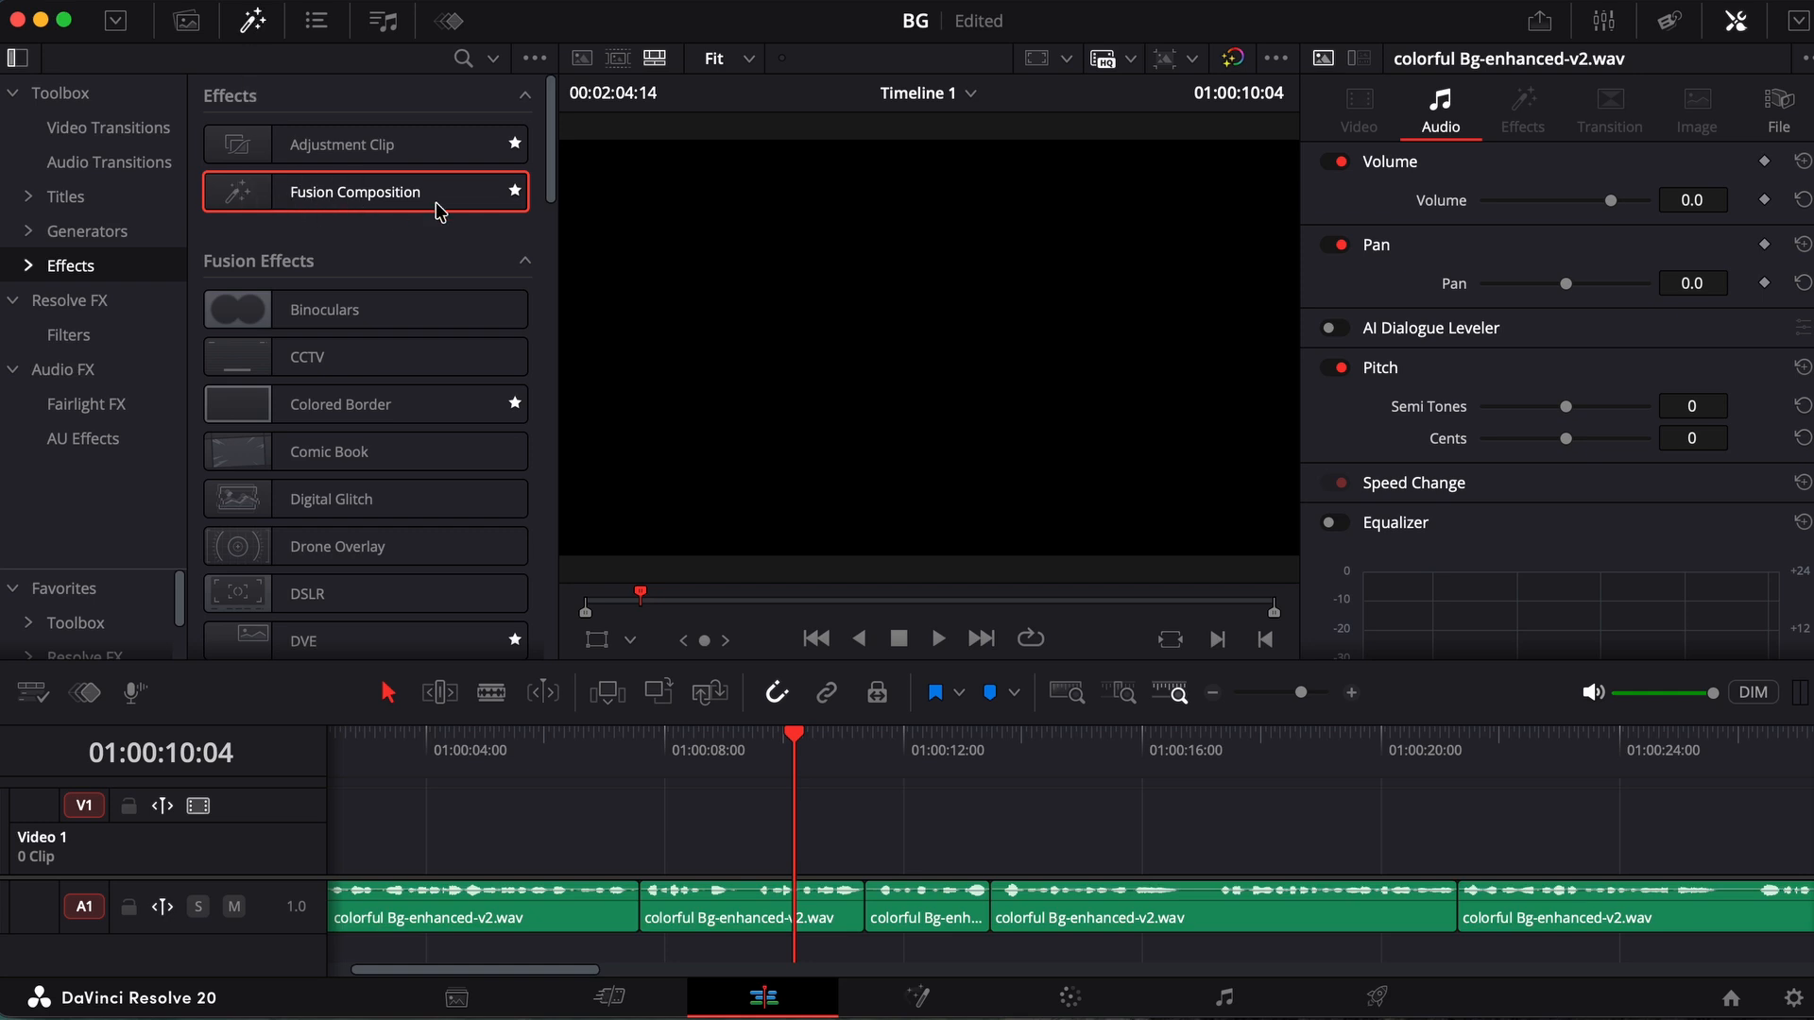
Place a Fusion Composition clip on Video 1, park the playhead over it at 01:00:11:09 and open it on the Fusion page
{"action": "mouse_move", "coordinate": [357, 202]}
{"action": "left_mouse_down"}
{"action": "mouse_move", "coordinate": [647, 607]}
{"action": "mouse_move", "coordinate": [941, 843]}
{"action": "left_mouse_up"}
{"action": "left_click_drag", "start_coordinate": [1055, 822], "coordinate": [984, 836]}
{"action": "left_click", "coordinate": [880, 843]}
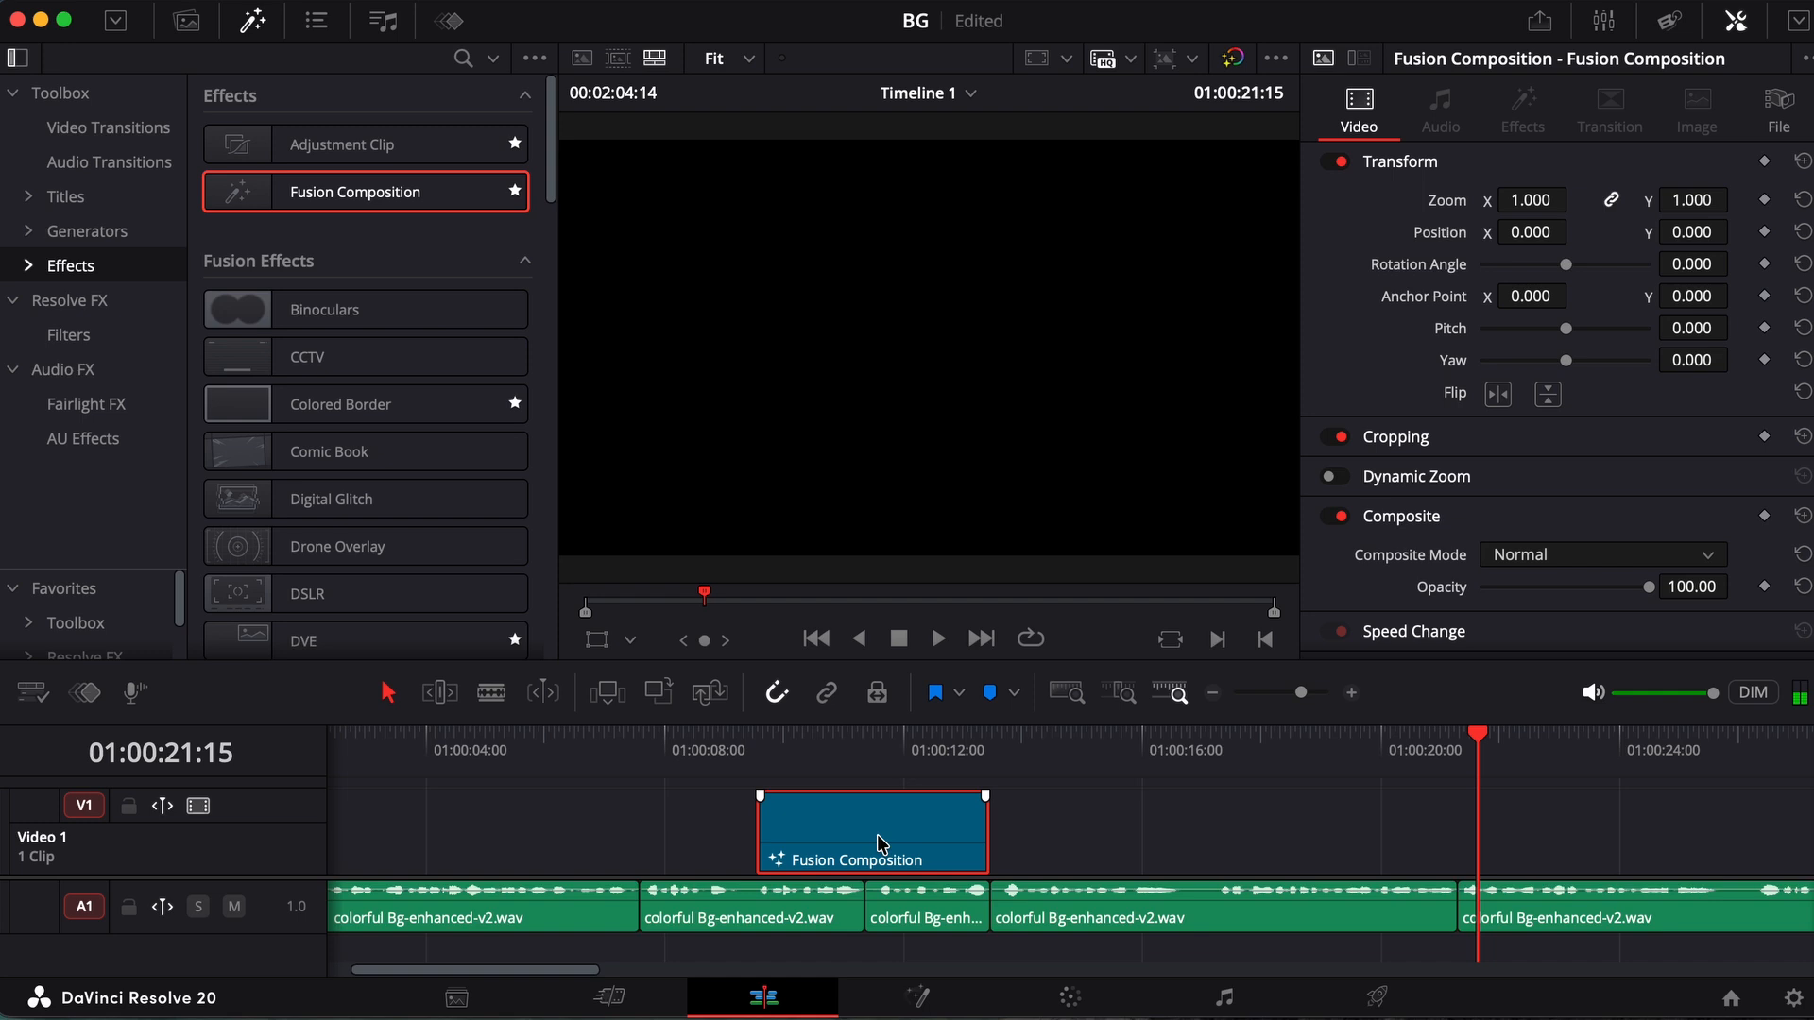
{"action": "left_click", "coordinate": [868, 741]}
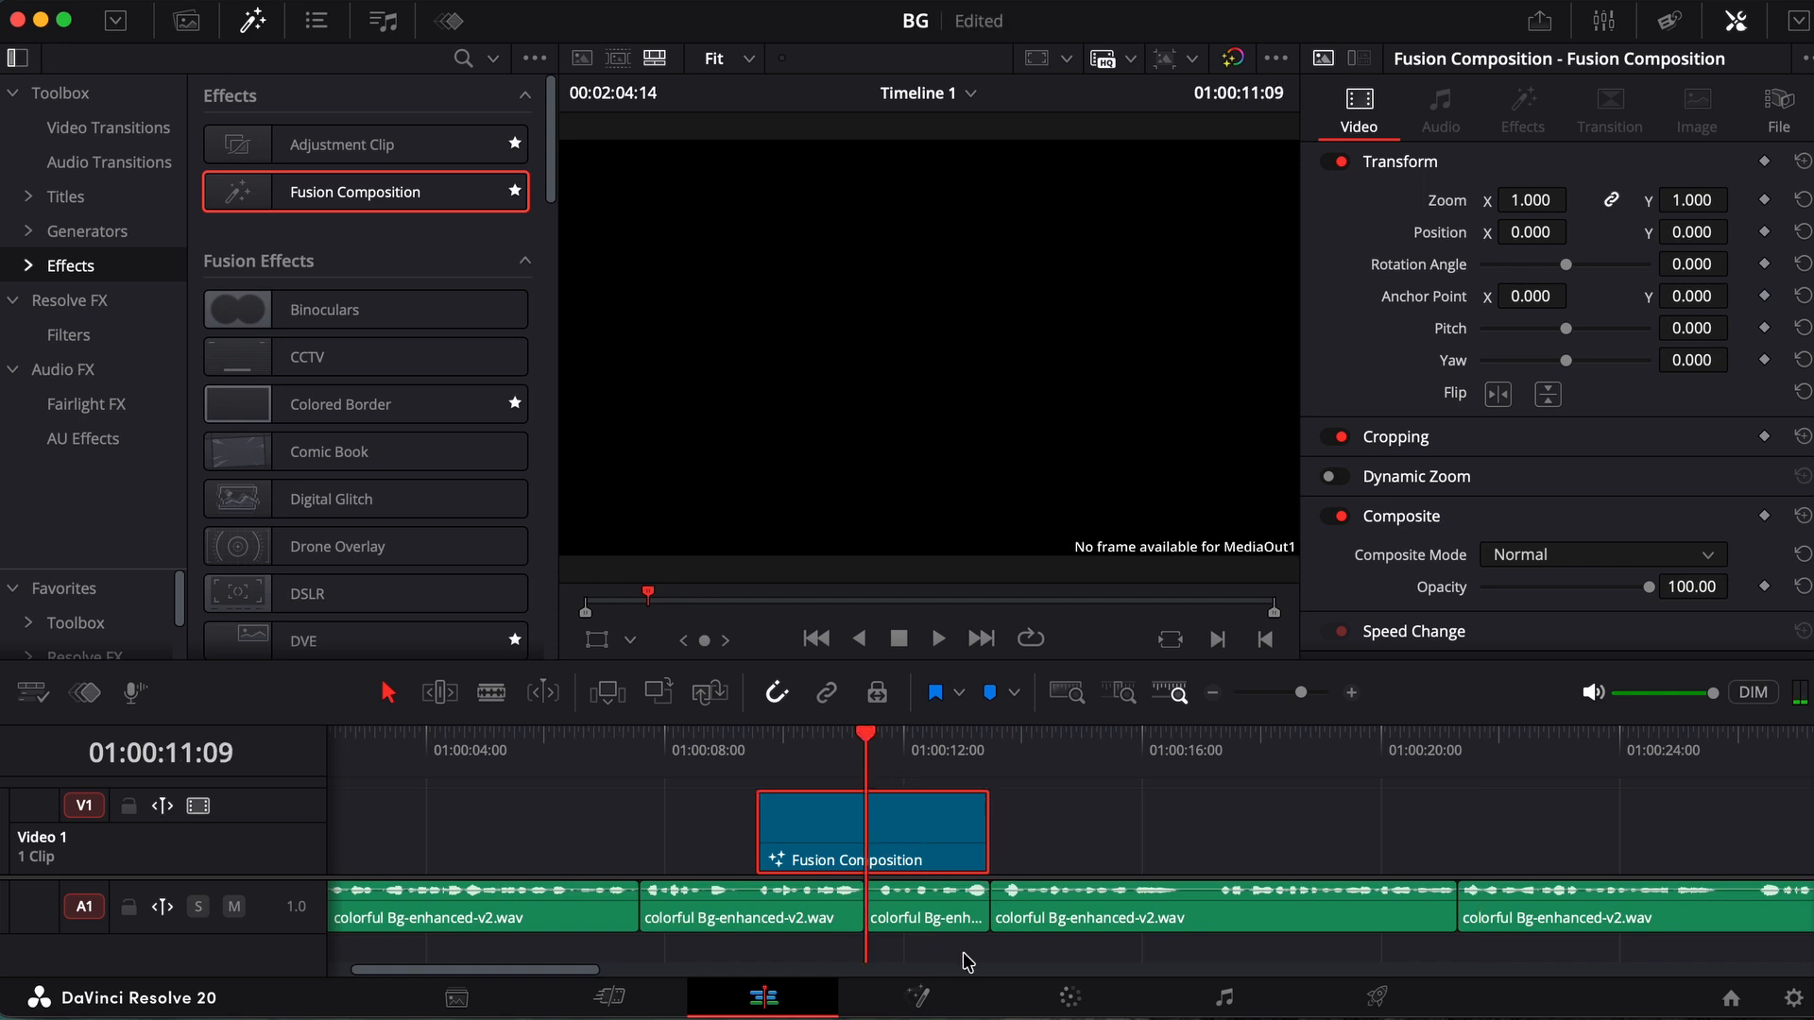
{"action": "left_click", "coordinate": [918, 999]}
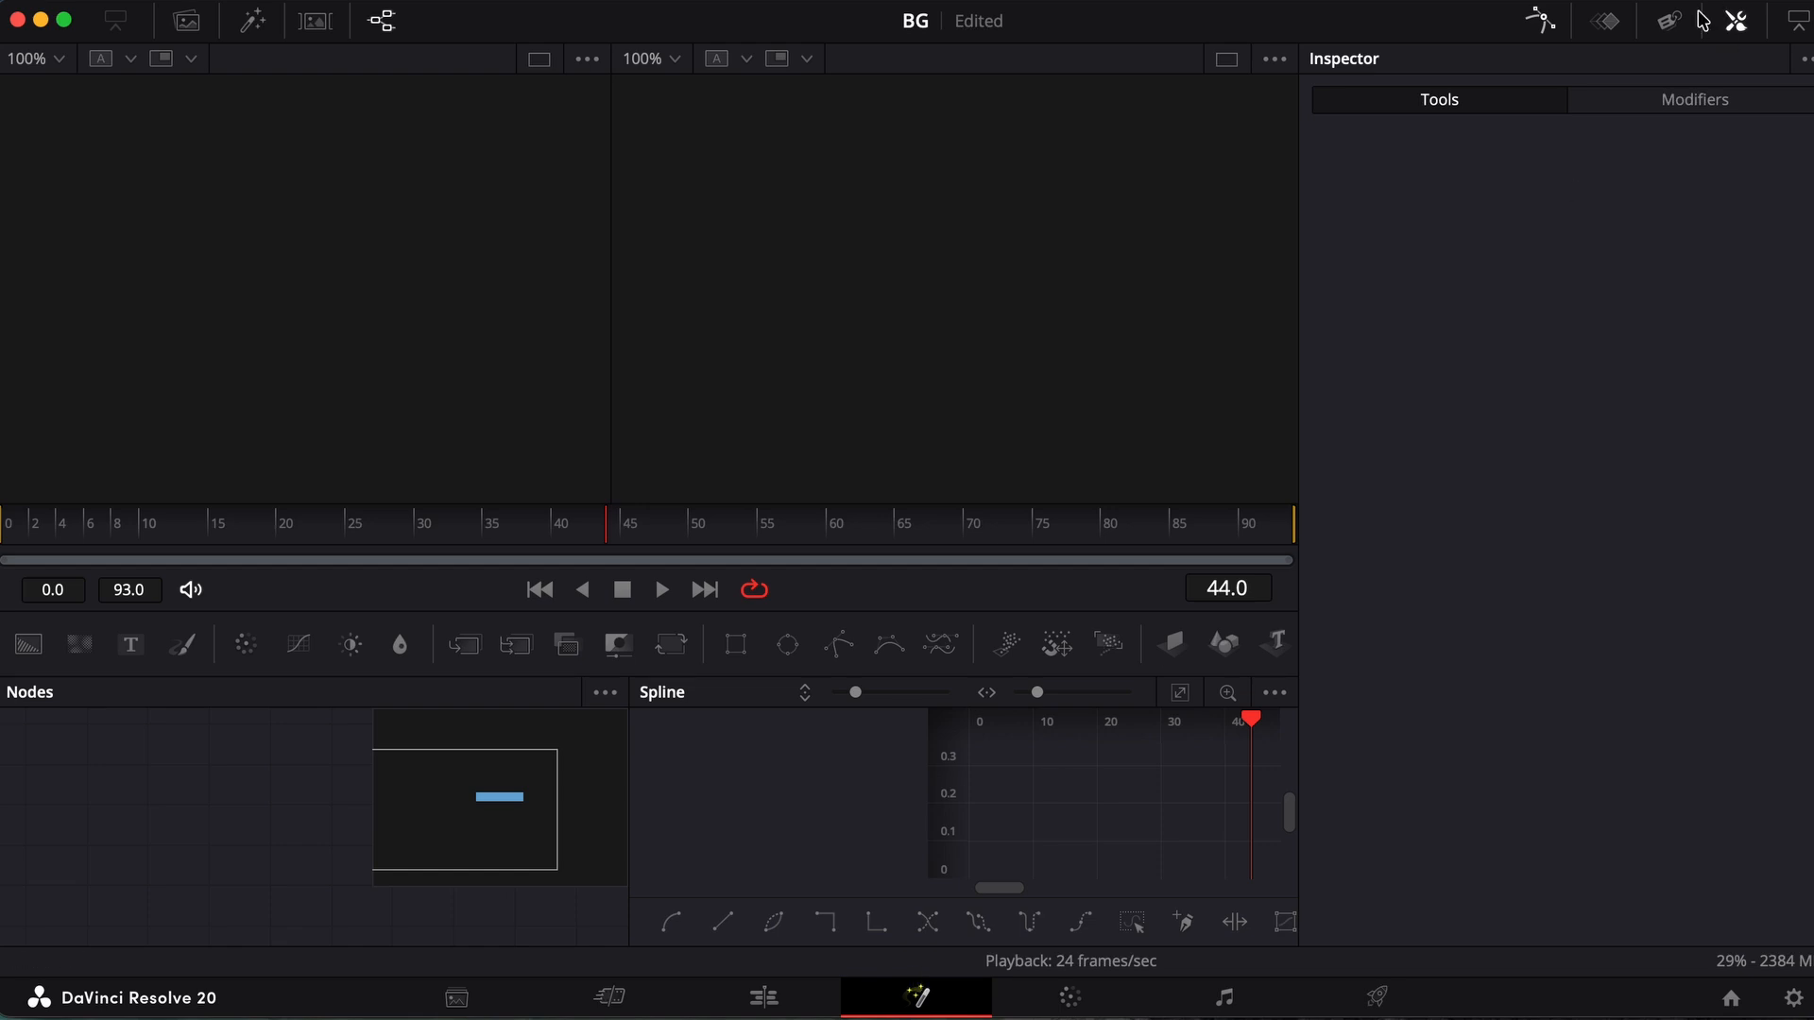
Hide the Spline editor to free node space, and add a Background node connected to MediaOut1
{"action": "left_click", "coordinate": [1542, 25]}
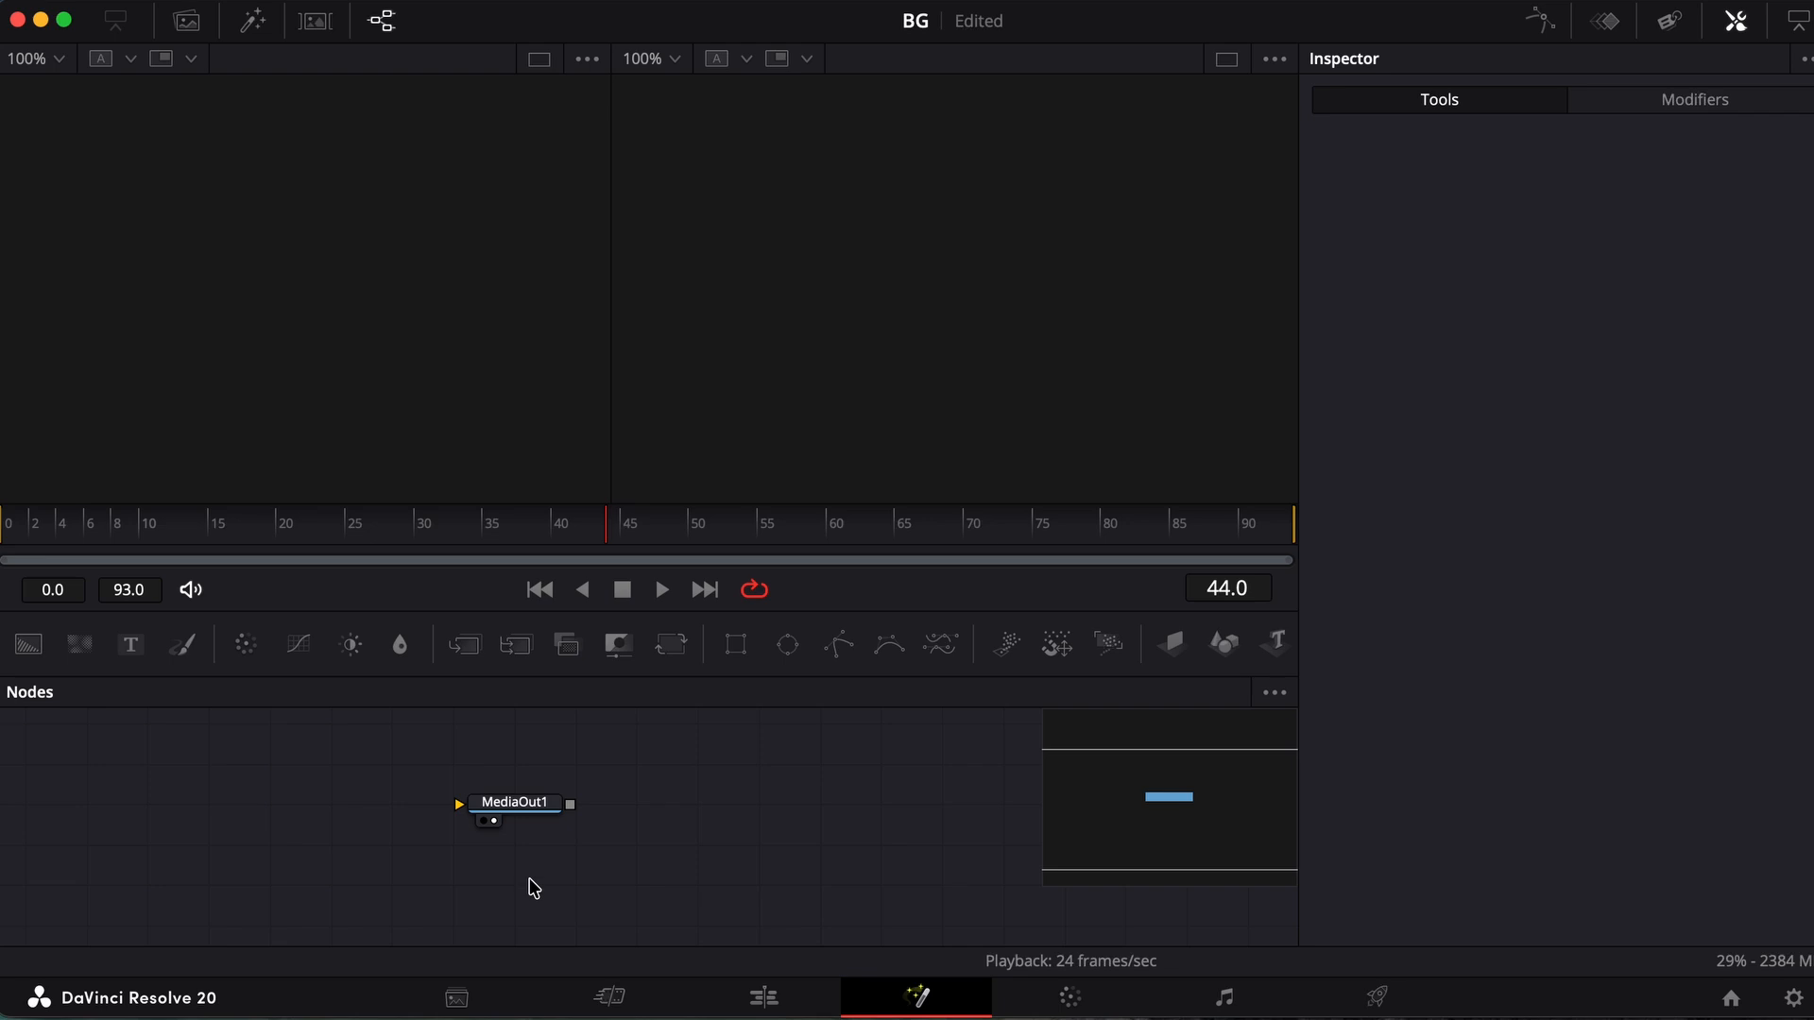
{"action": "left_click_drag", "start_coordinate": [507, 811], "coordinate": [948, 839]}
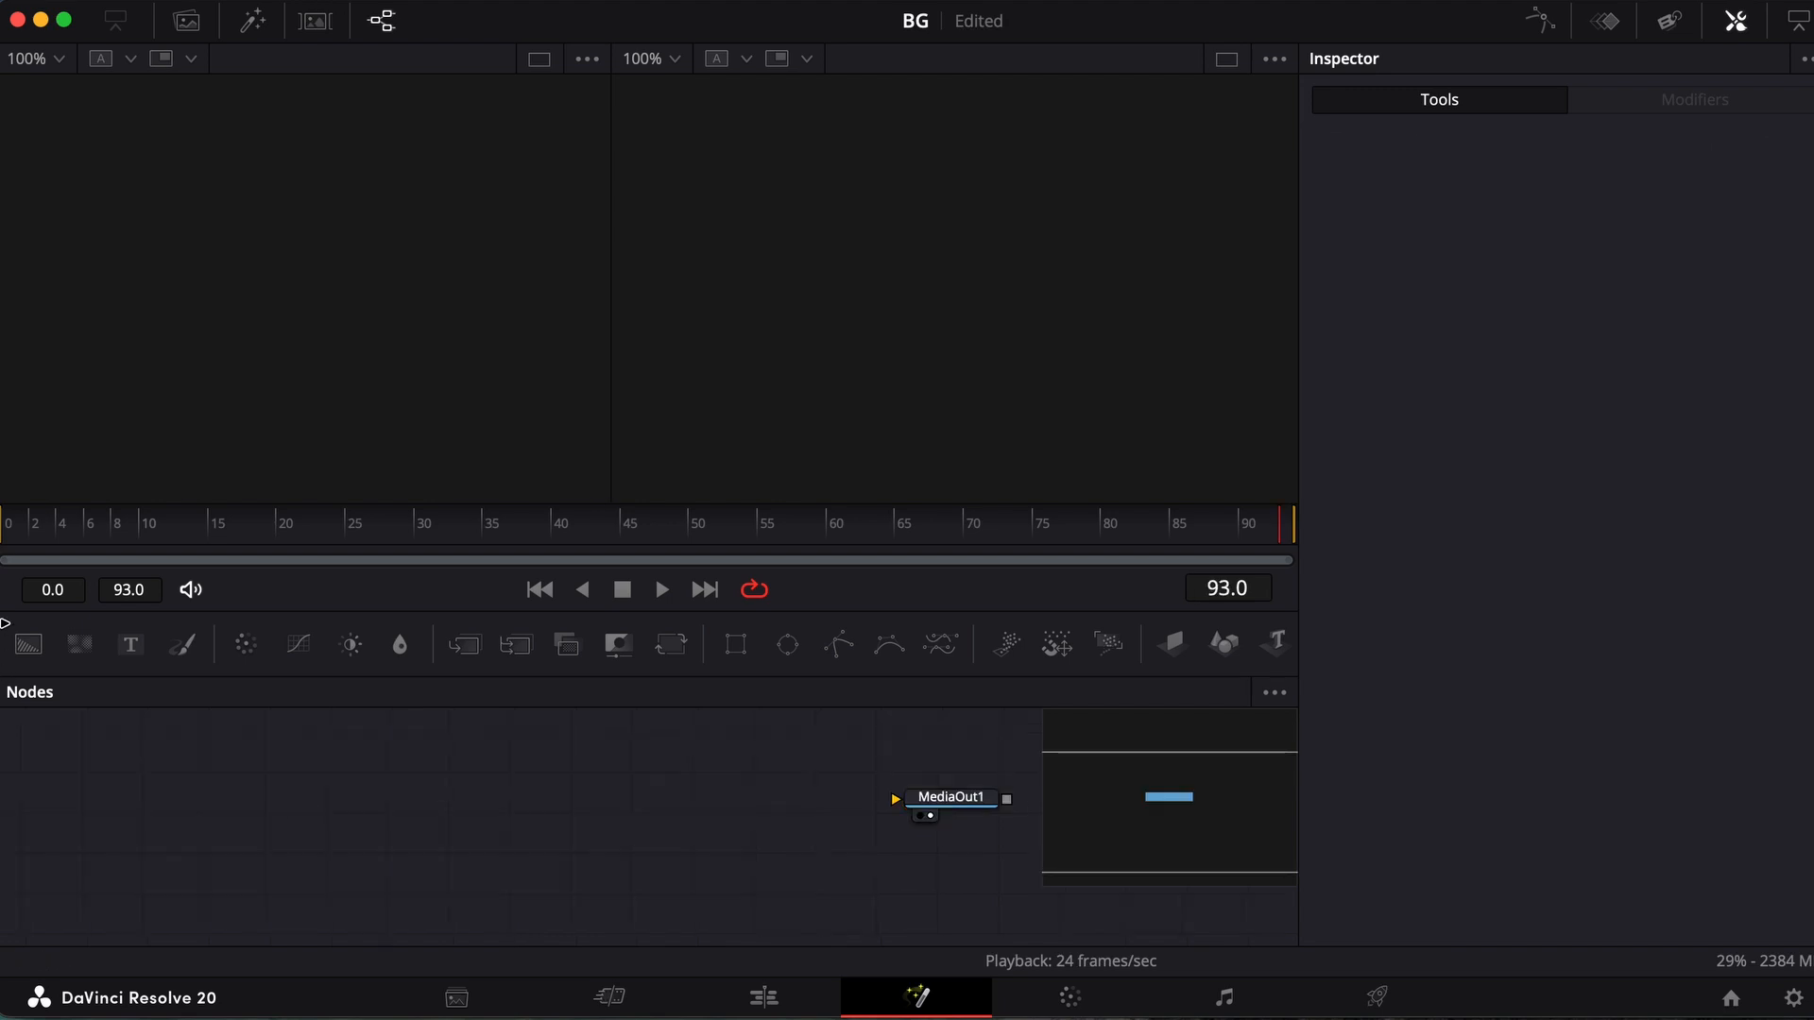
{"action": "left_click", "coordinate": [28, 644]}
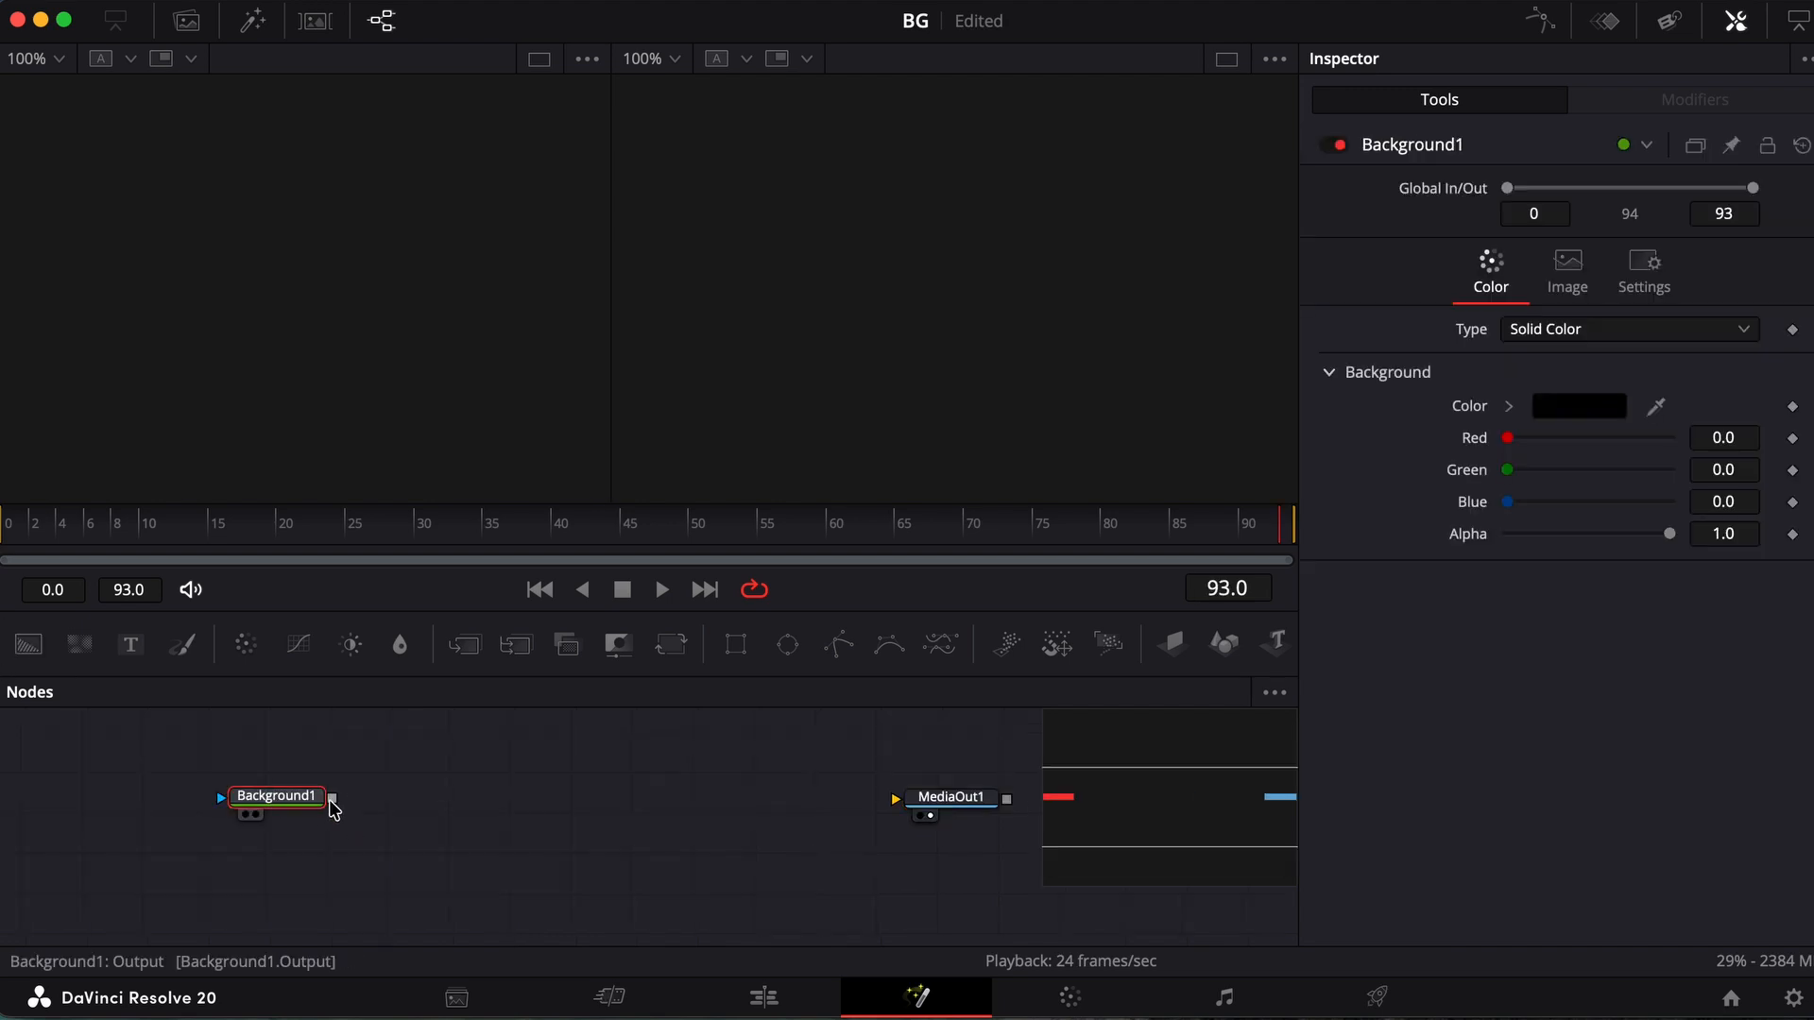
{"action": "left_click_drag", "start_coordinate": [332, 800], "coordinate": [945, 800]}
Try several solid colours on the Background node, settling on light blue (red 0.478431, green 0.505882, blue 1.0)
{"action": "left_click", "coordinate": [1578, 406]}
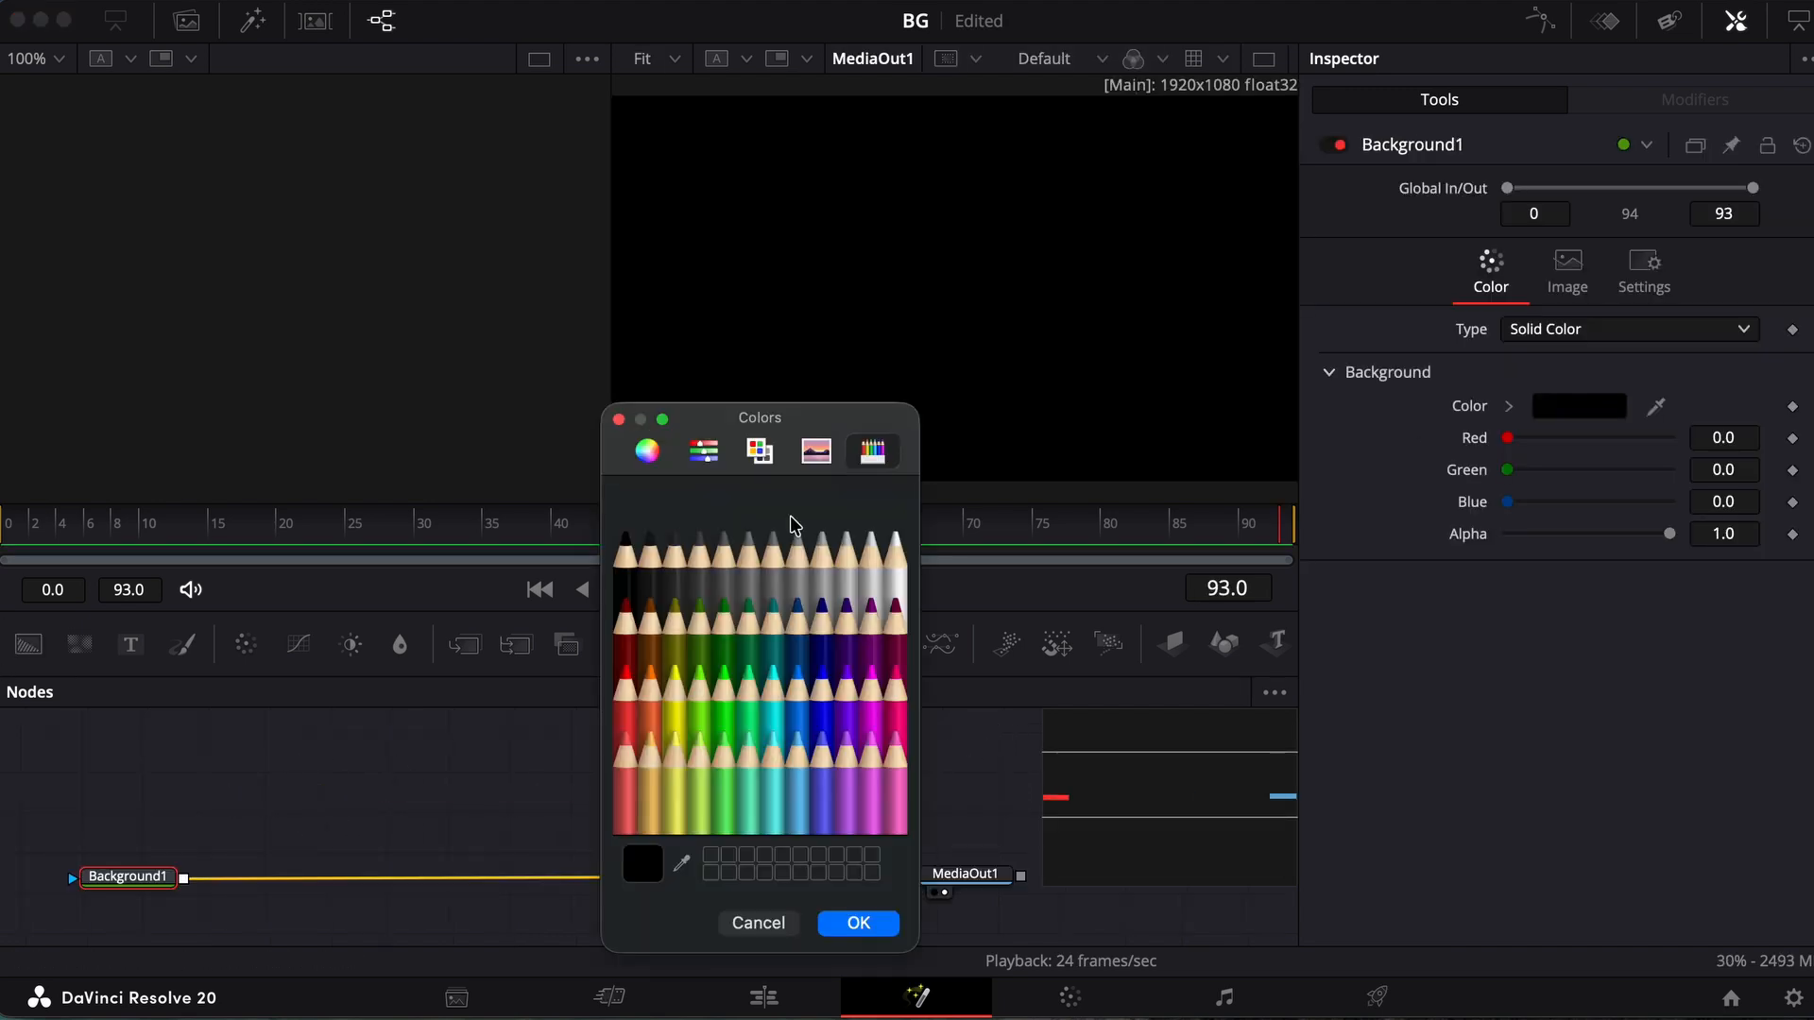
{"action": "left_click", "coordinate": [889, 567]}
{"action": "left_click", "coordinate": [849, 571]}
{"action": "left_click", "coordinate": [773, 567]}
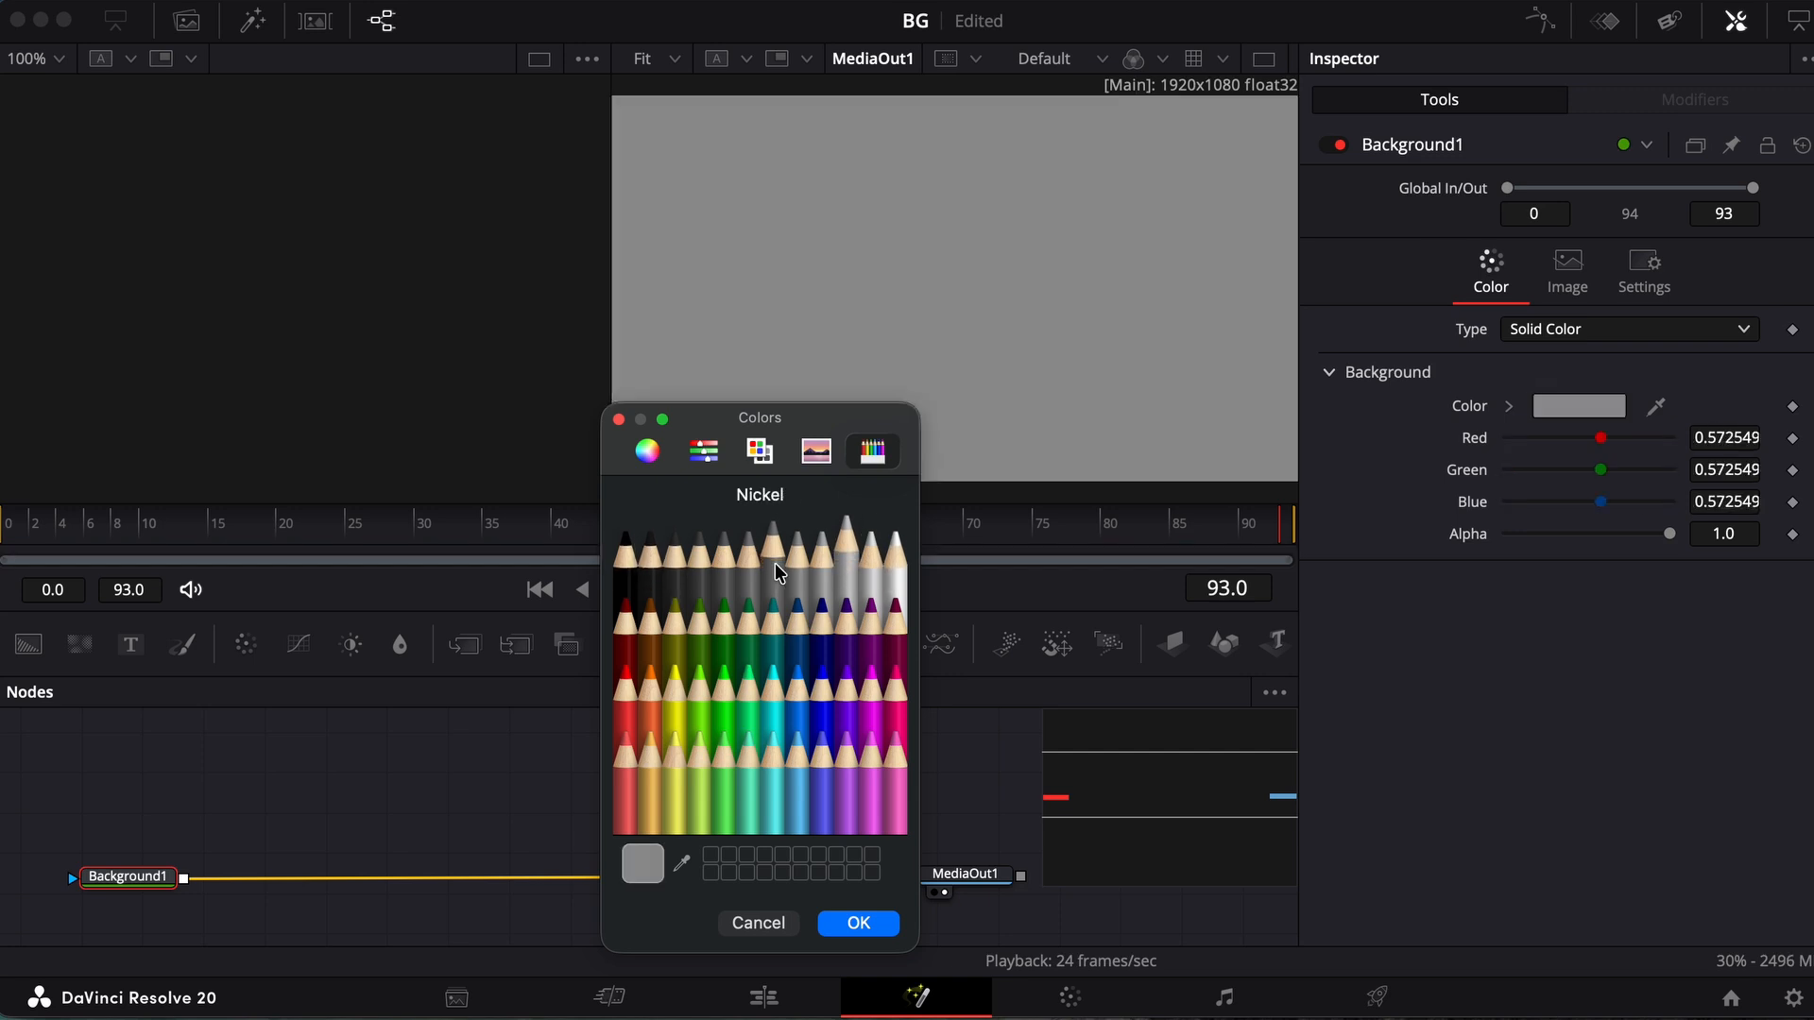
{"action": "left_click", "coordinate": [675, 618]}
{"action": "left_click", "coordinate": [746, 729]}
{"action": "left_click", "coordinate": [824, 683]}
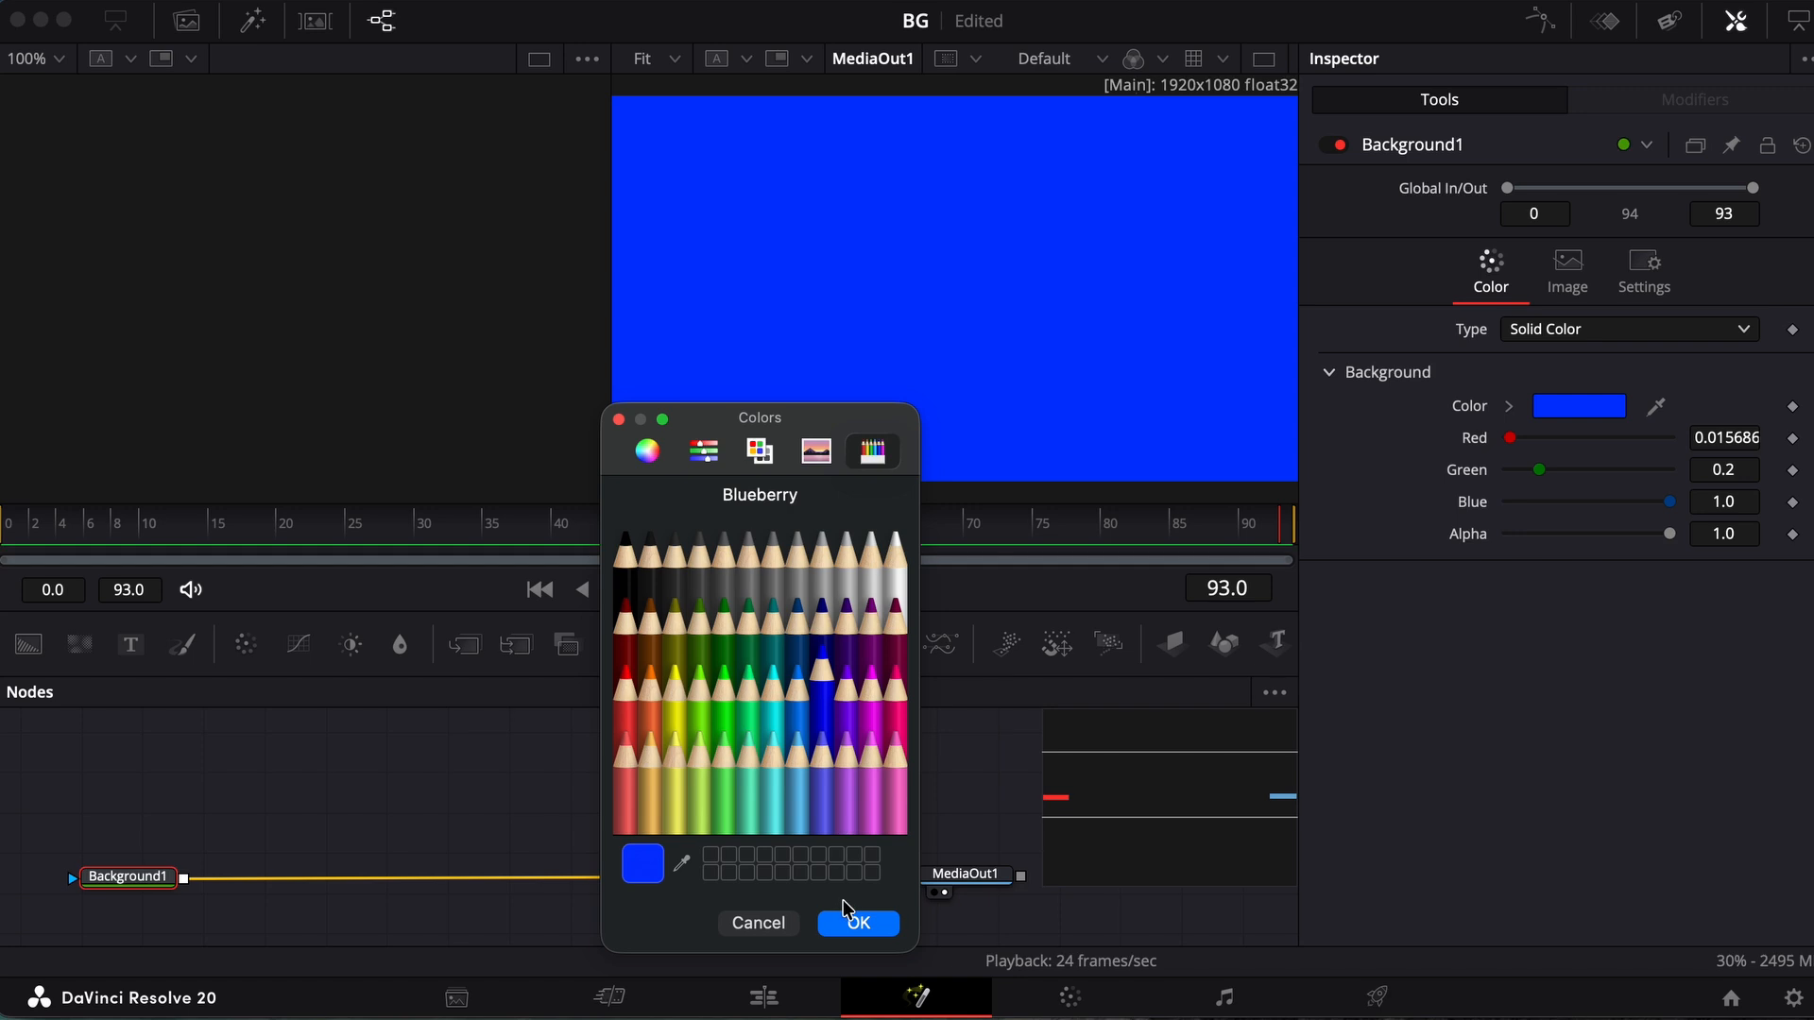
{"action": "left_click", "coordinate": [825, 784]}
{"action": "left_click", "coordinate": [858, 923]}
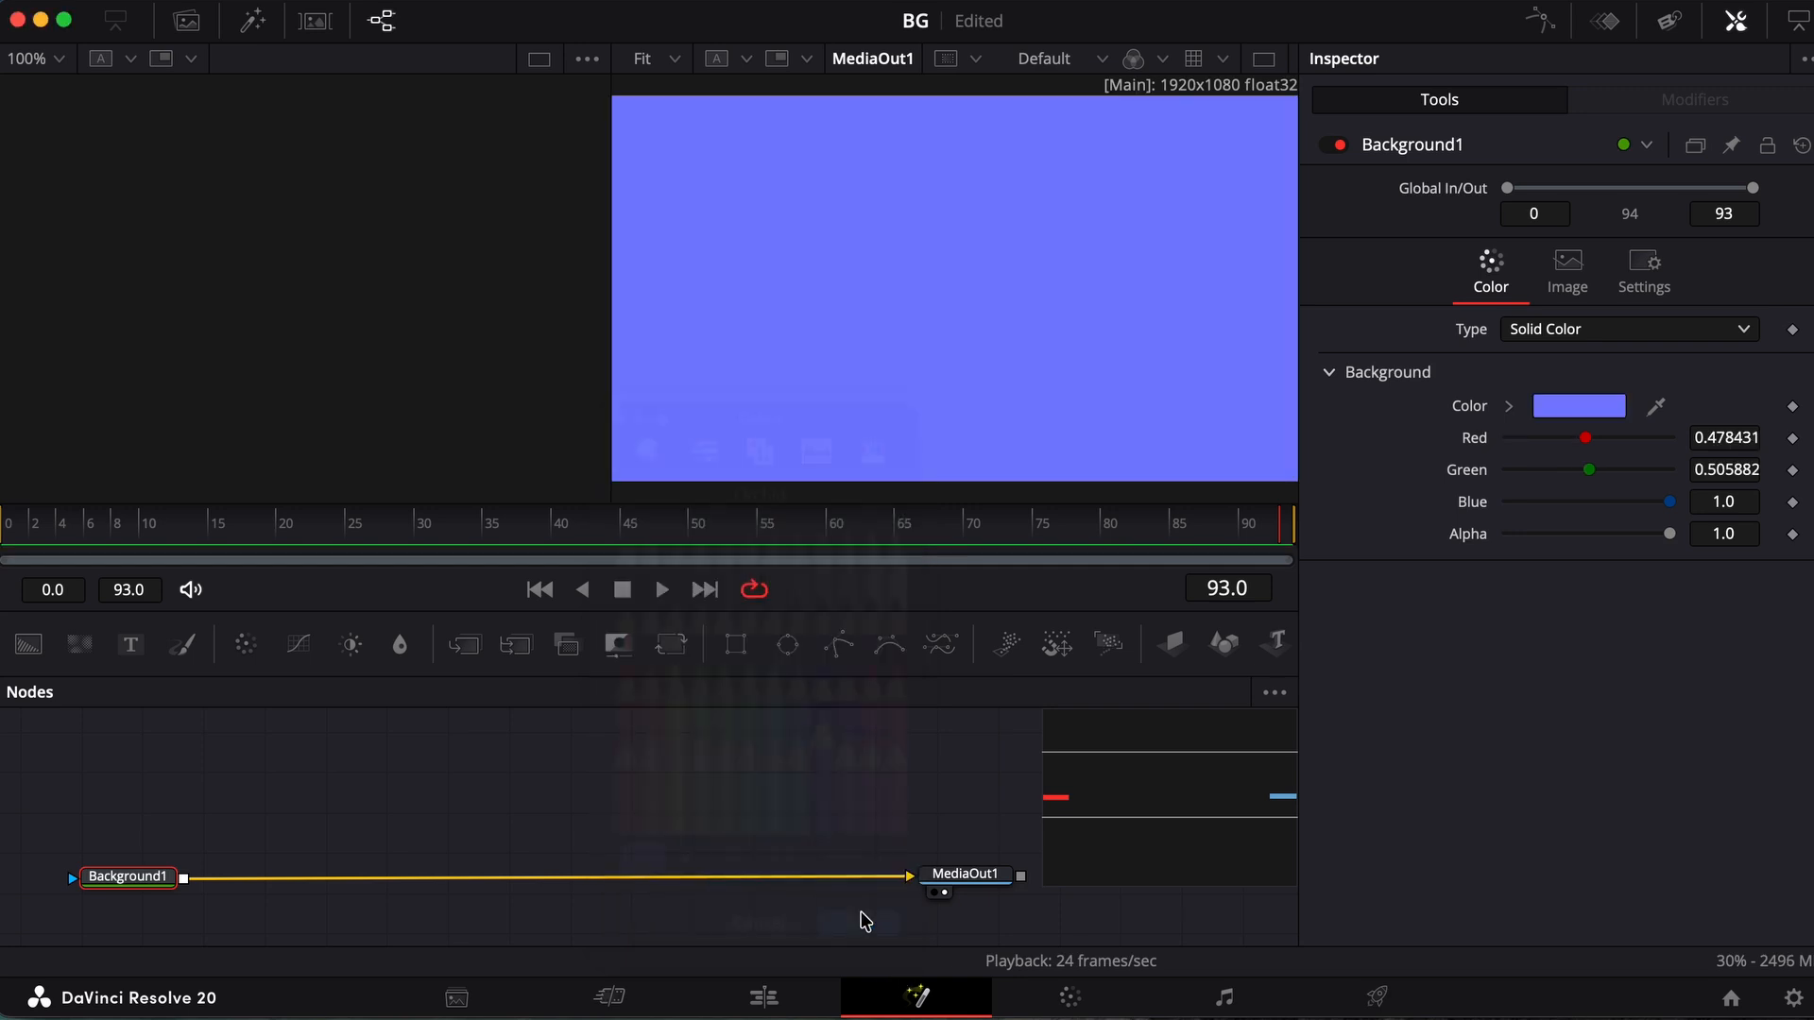
Change the Background type to Gradient and colour the first gradient stop Lemon yellow
{"action": "left_click", "coordinate": [1546, 328]}
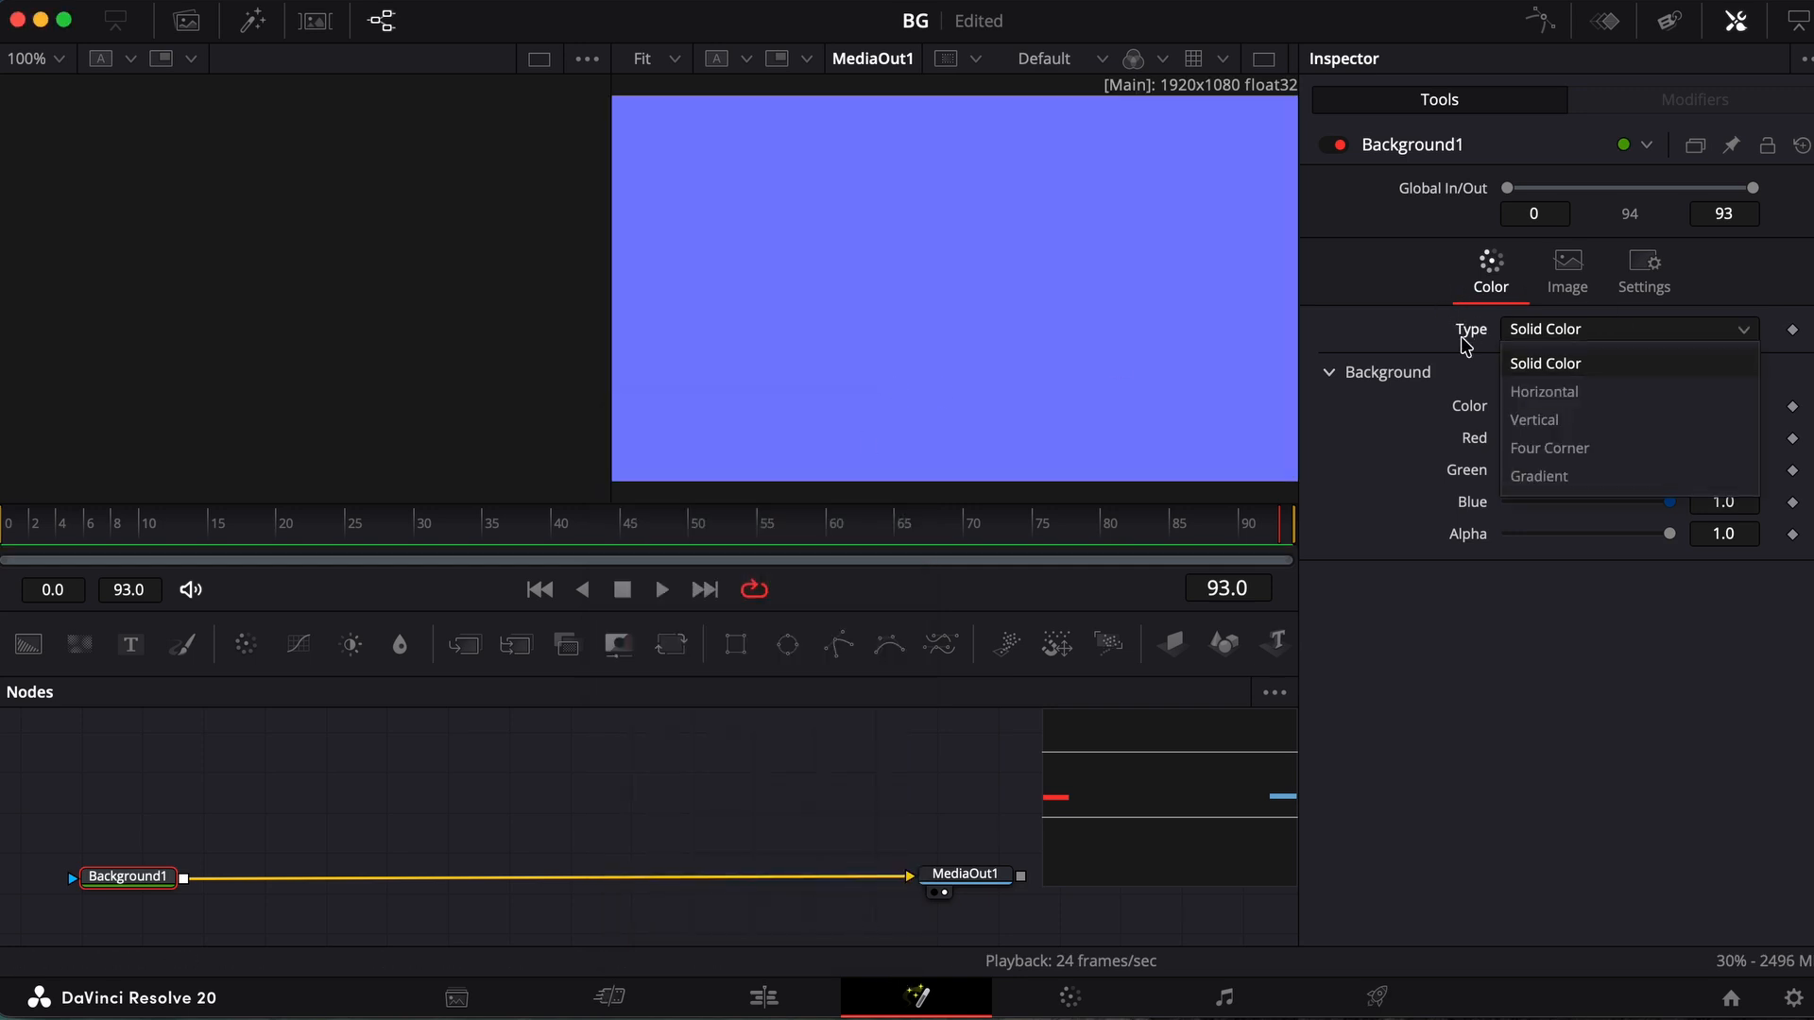
{"action": "left_click", "coordinate": [1544, 476]}
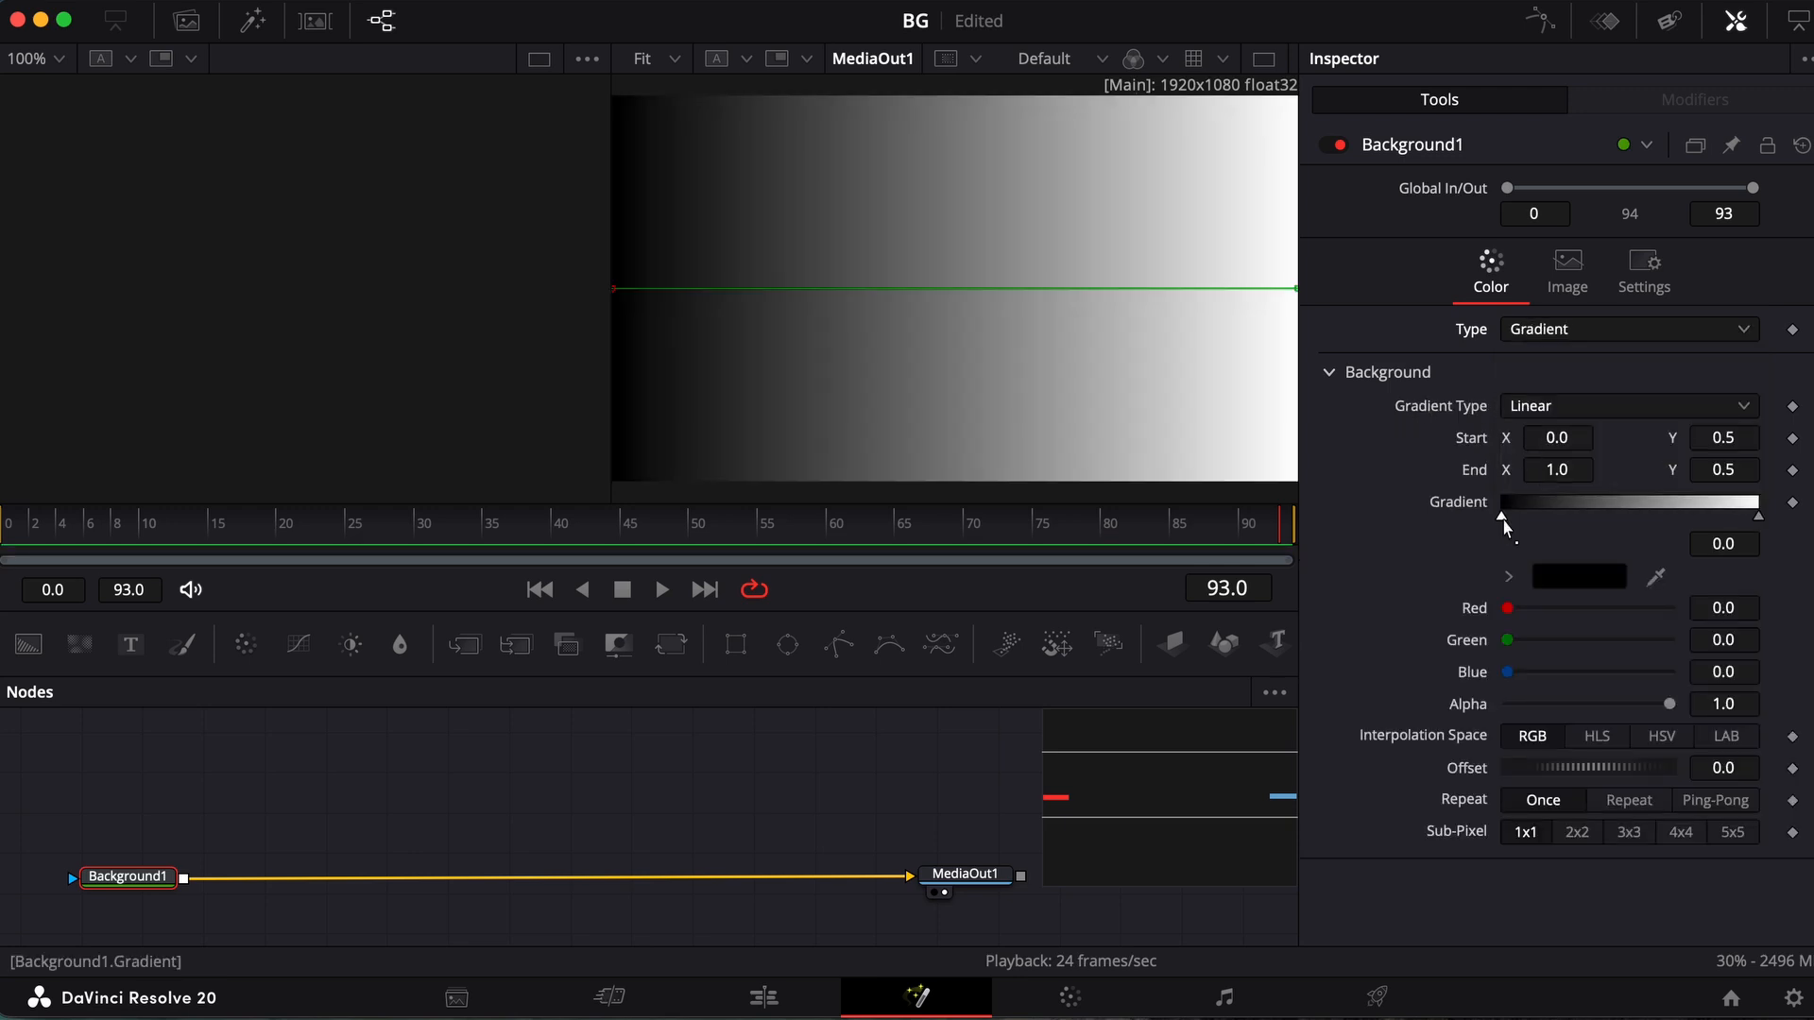
{"action": "left_click", "coordinate": [1579, 576]}
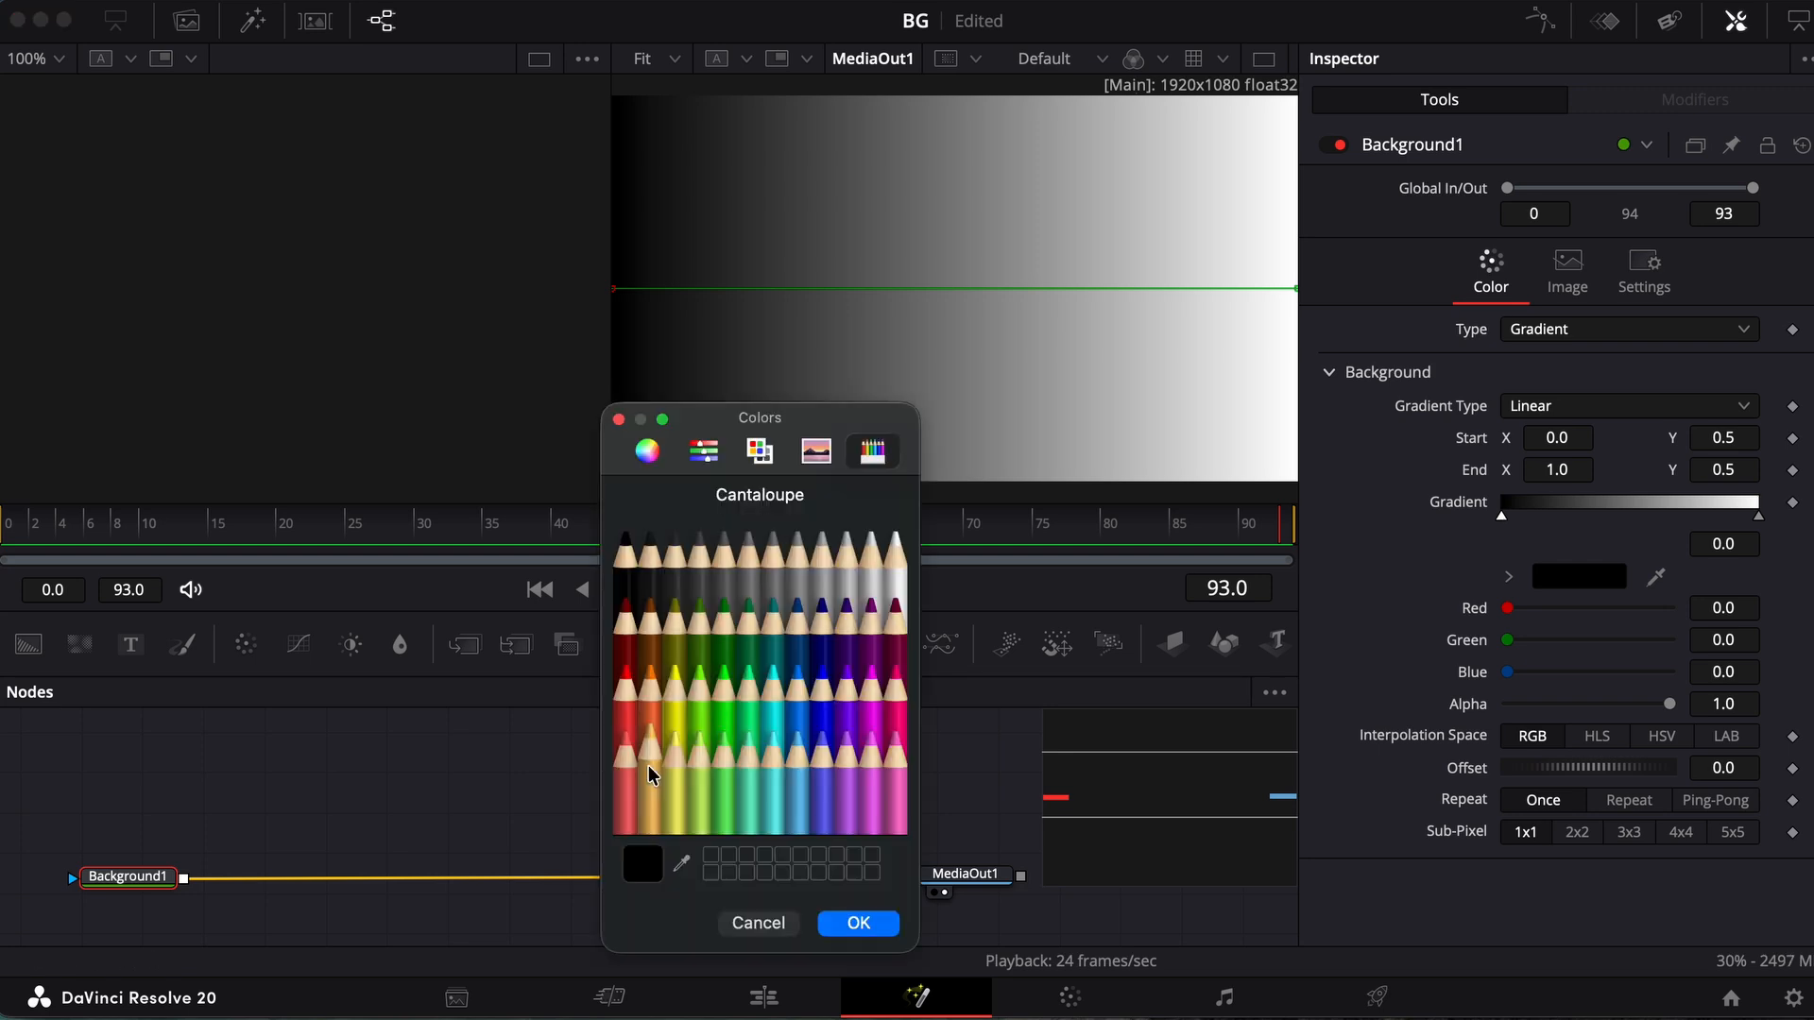
{"action": "left_click", "coordinate": [673, 701]}
{"action": "left_click", "coordinate": [852, 923]}
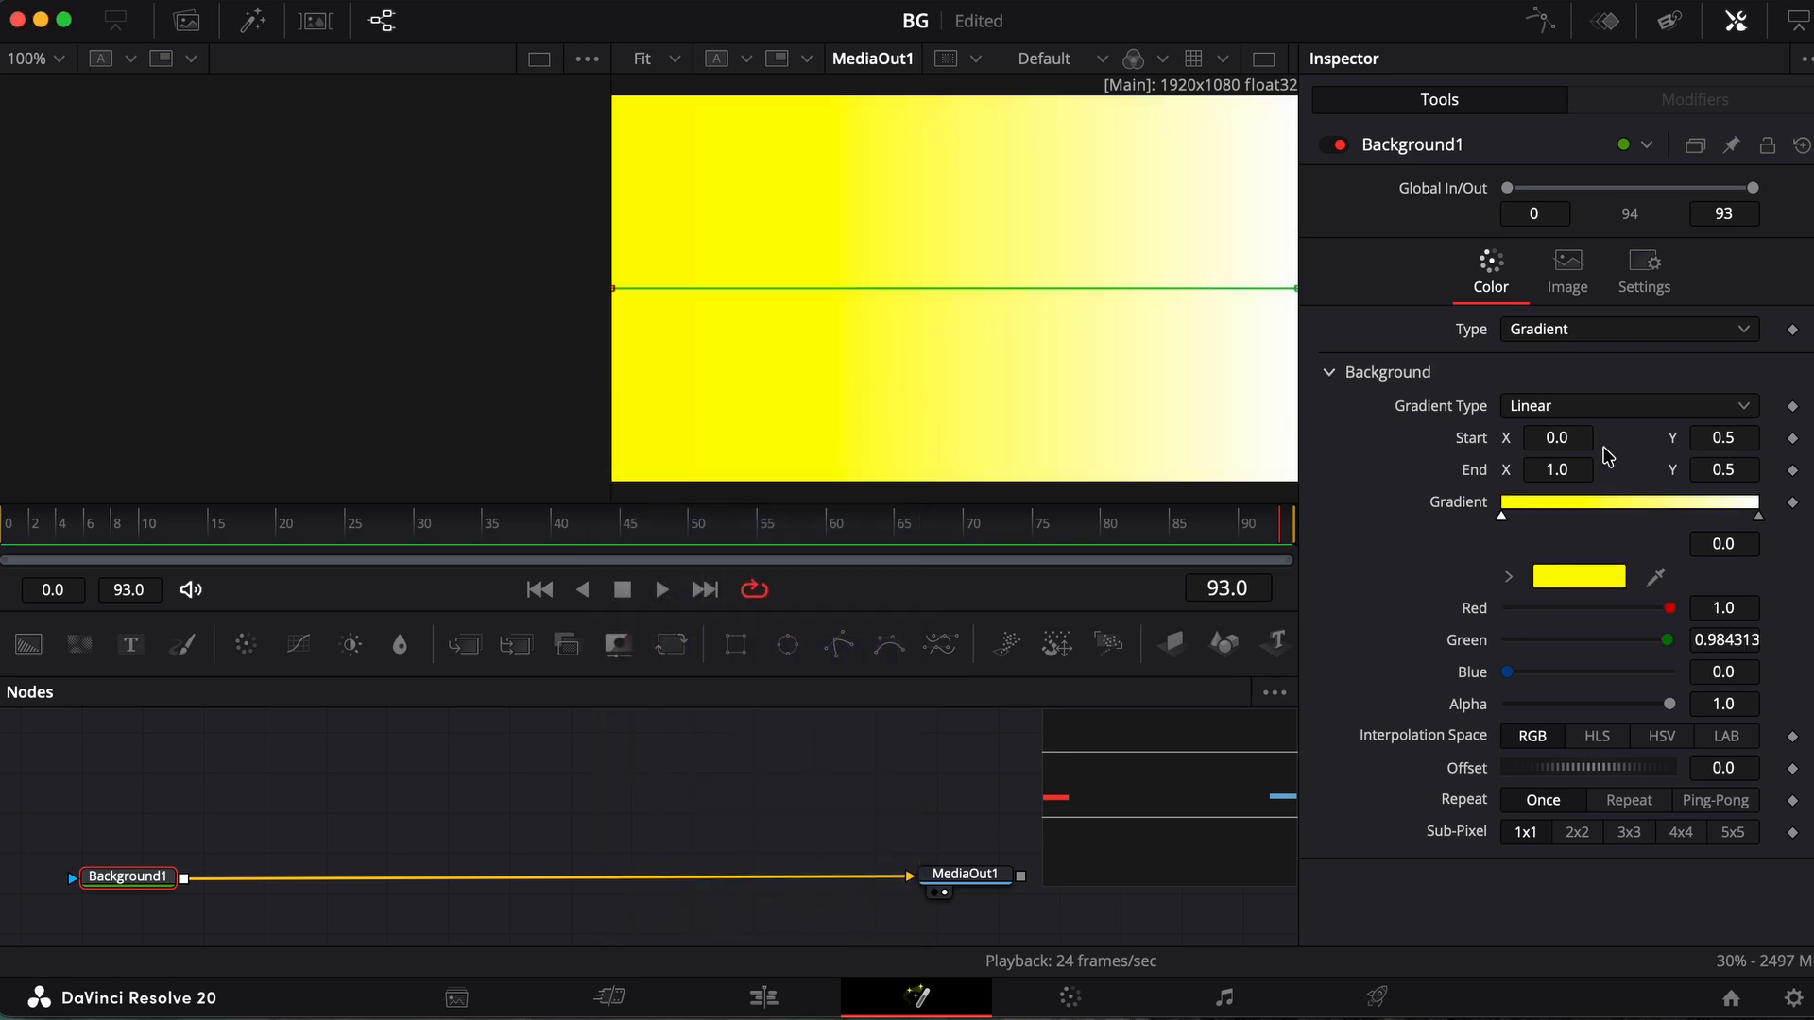
Colour the gradient's end stop bright blue
{"action": "left_click", "coordinate": [1759, 510]}
{"action": "left_click", "coordinate": [1578, 576]}
{"action": "left_click", "coordinate": [822, 680]}
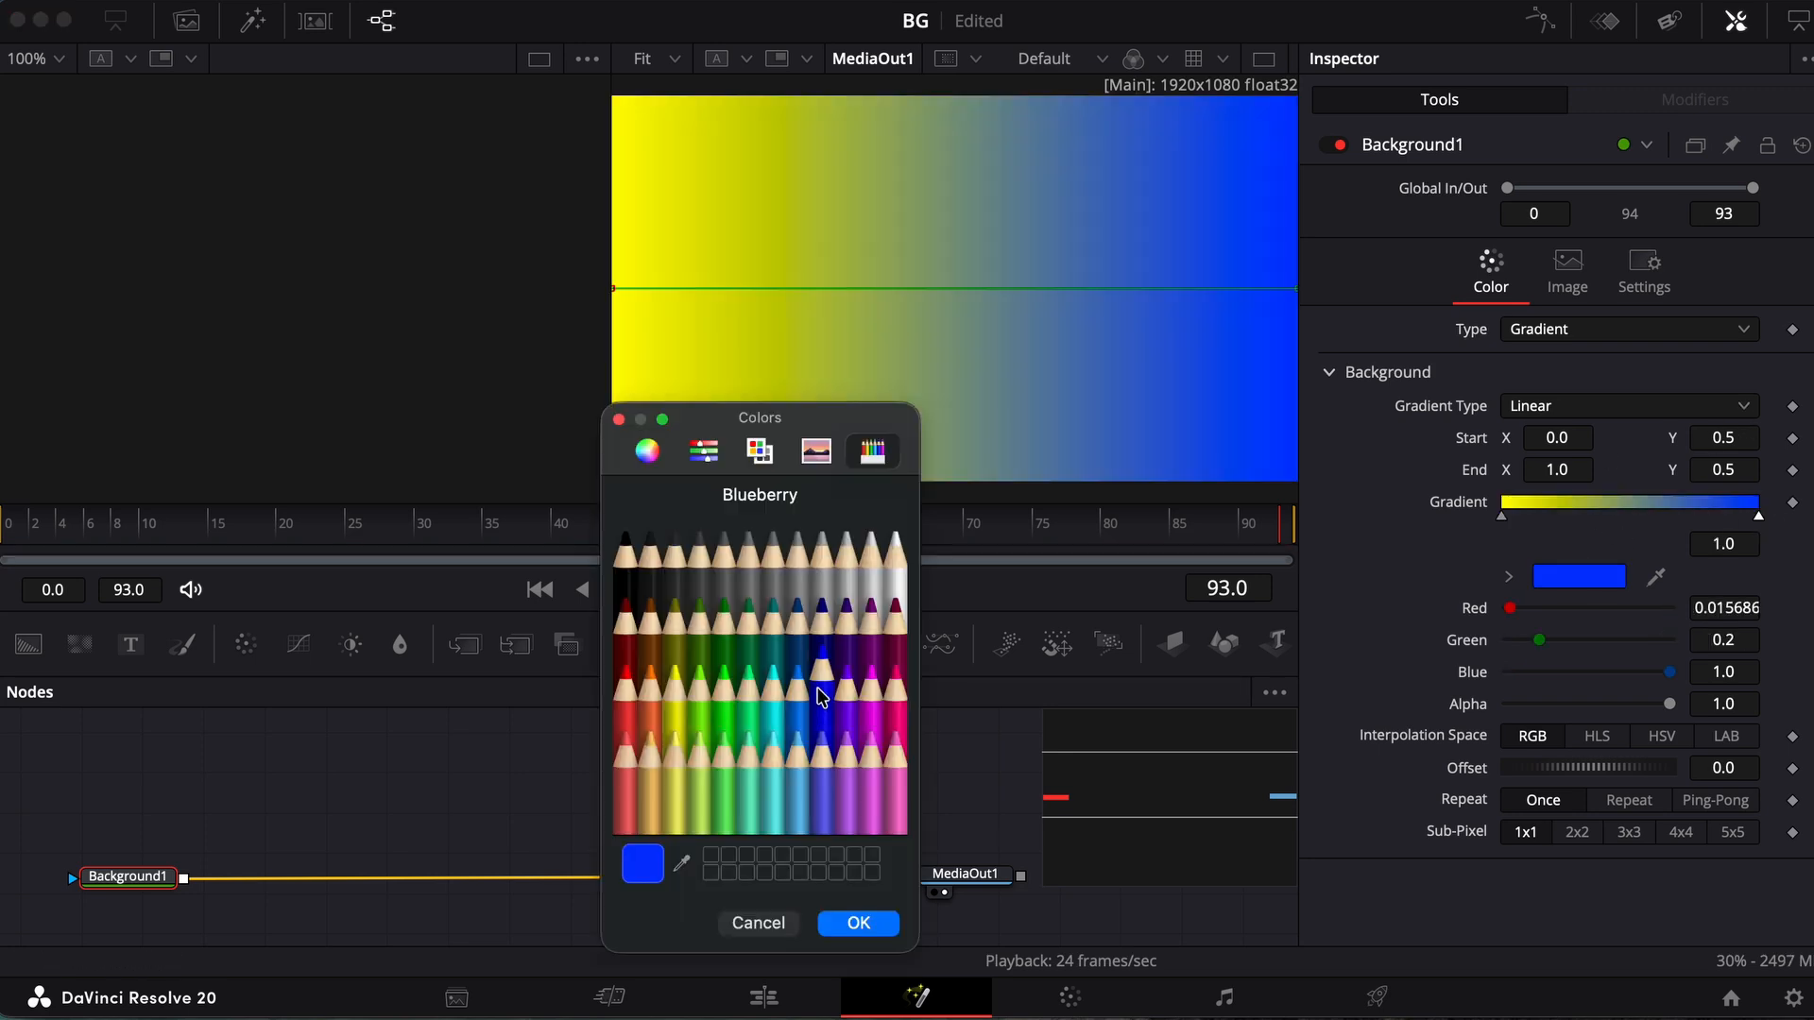
{"action": "left_click", "coordinate": [824, 621]}
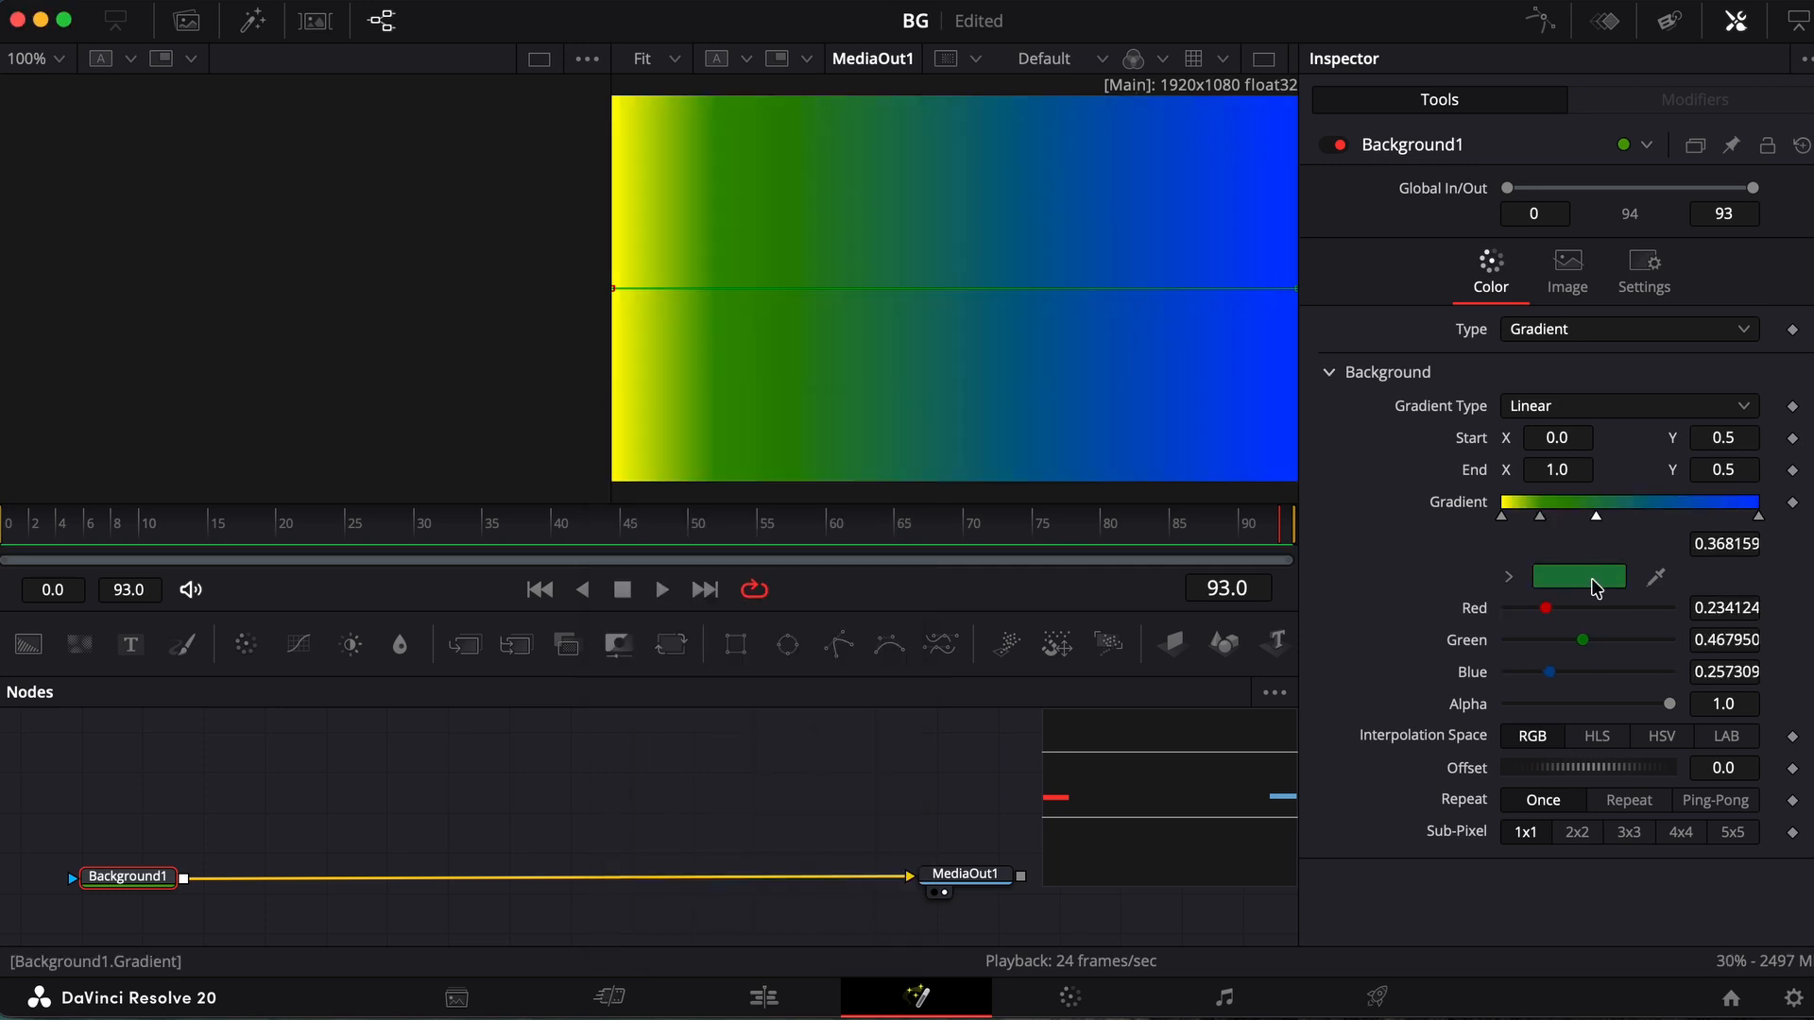
Fill out the gradient with additional middle stops coloured violet, dark purple and magenta
{"action": "left_click", "coordinate": [1595, 582]}
{"action": "left_click", "coordinate": [786, 624]}
{"action": "left_click", "coordinate": [813, 624]}
{"action": "left_click", "coordinate": [801, 627]}
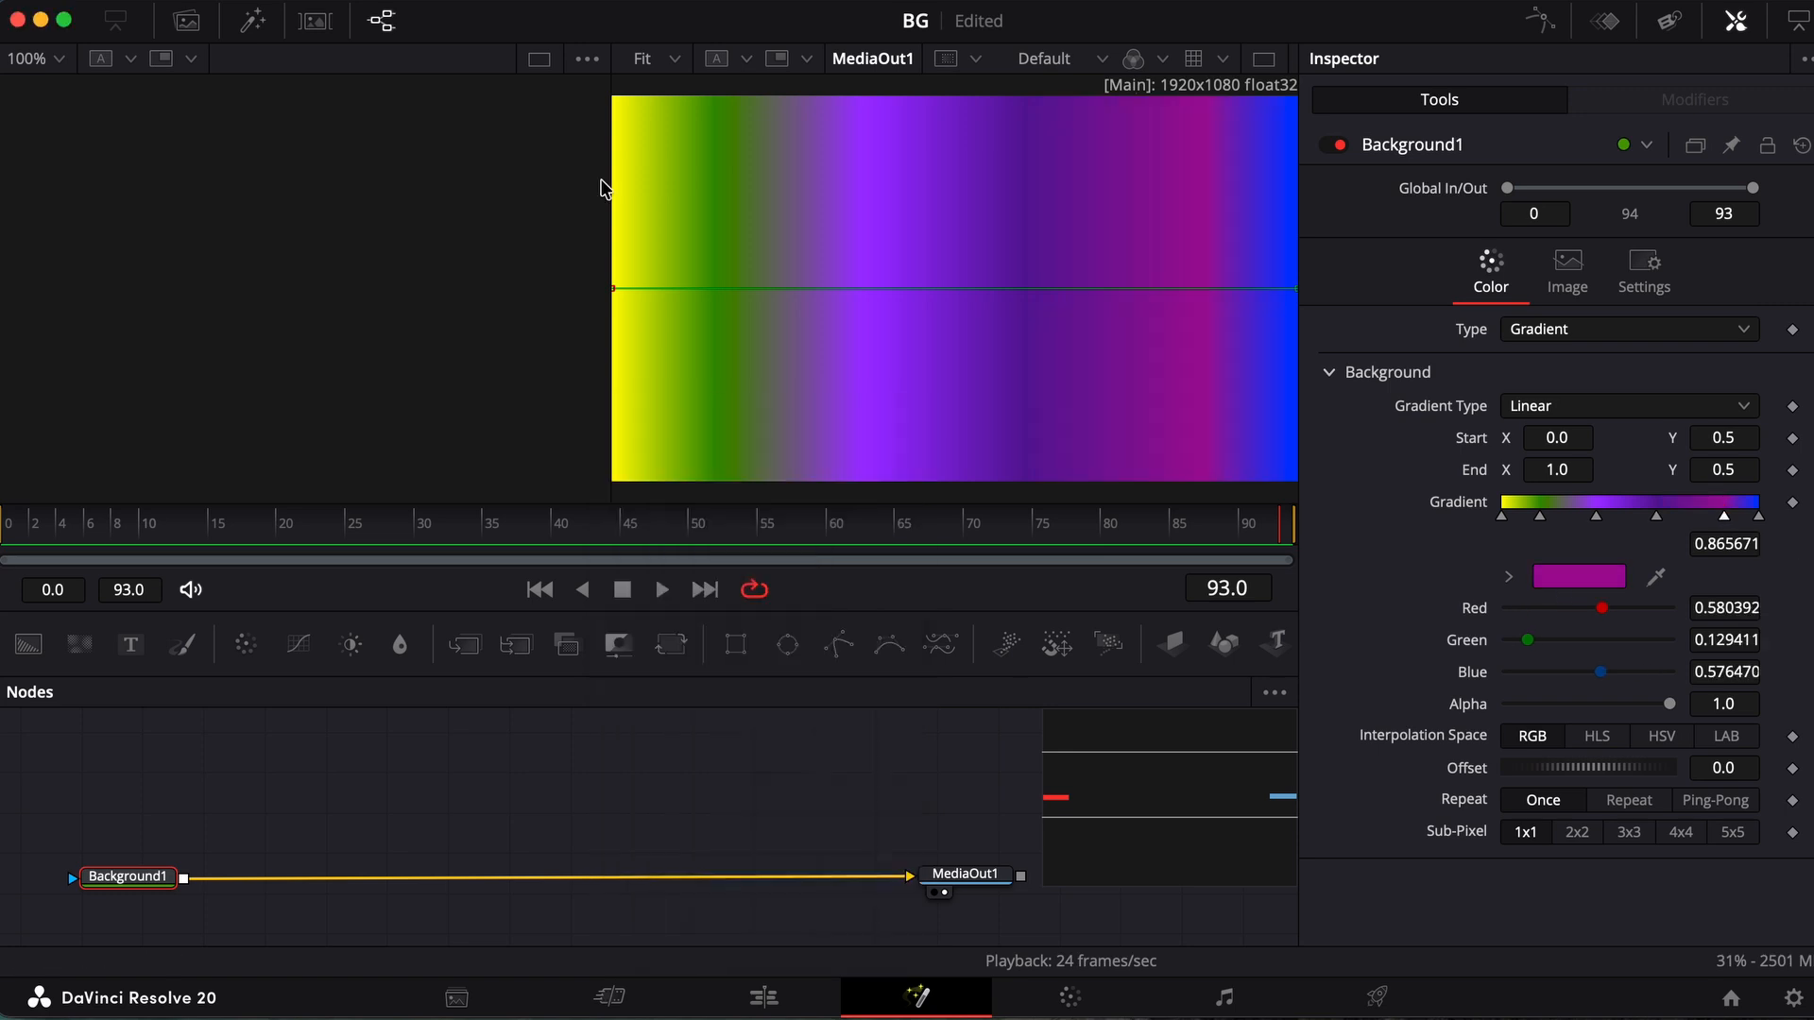
Rearrange the gradient stops so blue follows yellow, green sits at the end and magenta is at about 0.83
{"action": "left_click_drag", "start_coordinate": [1758, 517], "coordinate": [1543, 519]}
{"action": "mouse_move", "coordinate": [1539, 516]}
{"action": "left_mouse_down"}
{"action": "mouse_move", "coordinate": [1784, 523]}
{"action": "mouse_move", "coordinate": [1546, 519]}
{"action": "left_mouse_up"}
{"action": "left_click_drag", "start_coordinate": [1724, 518], "coordinate": [1714, 521]}
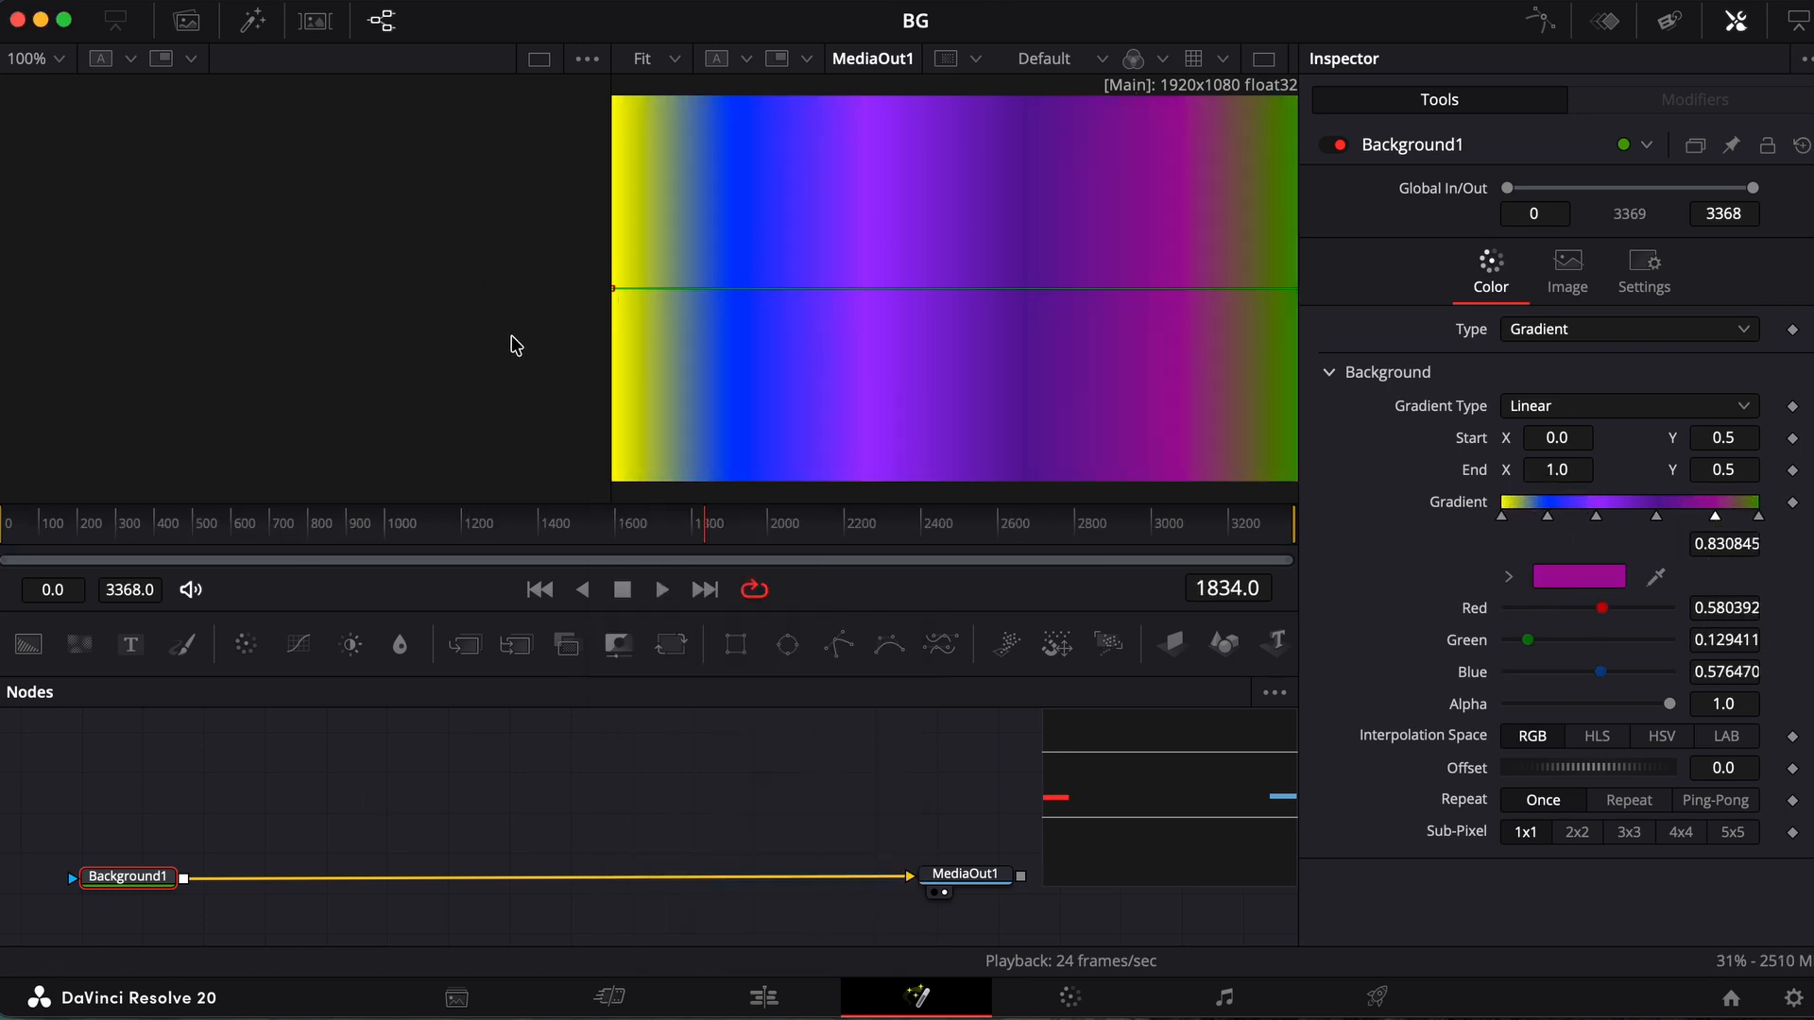
Set the Background node's gradient type to Angle
{"action": "left_click", "coordinate": [1573, 334]}
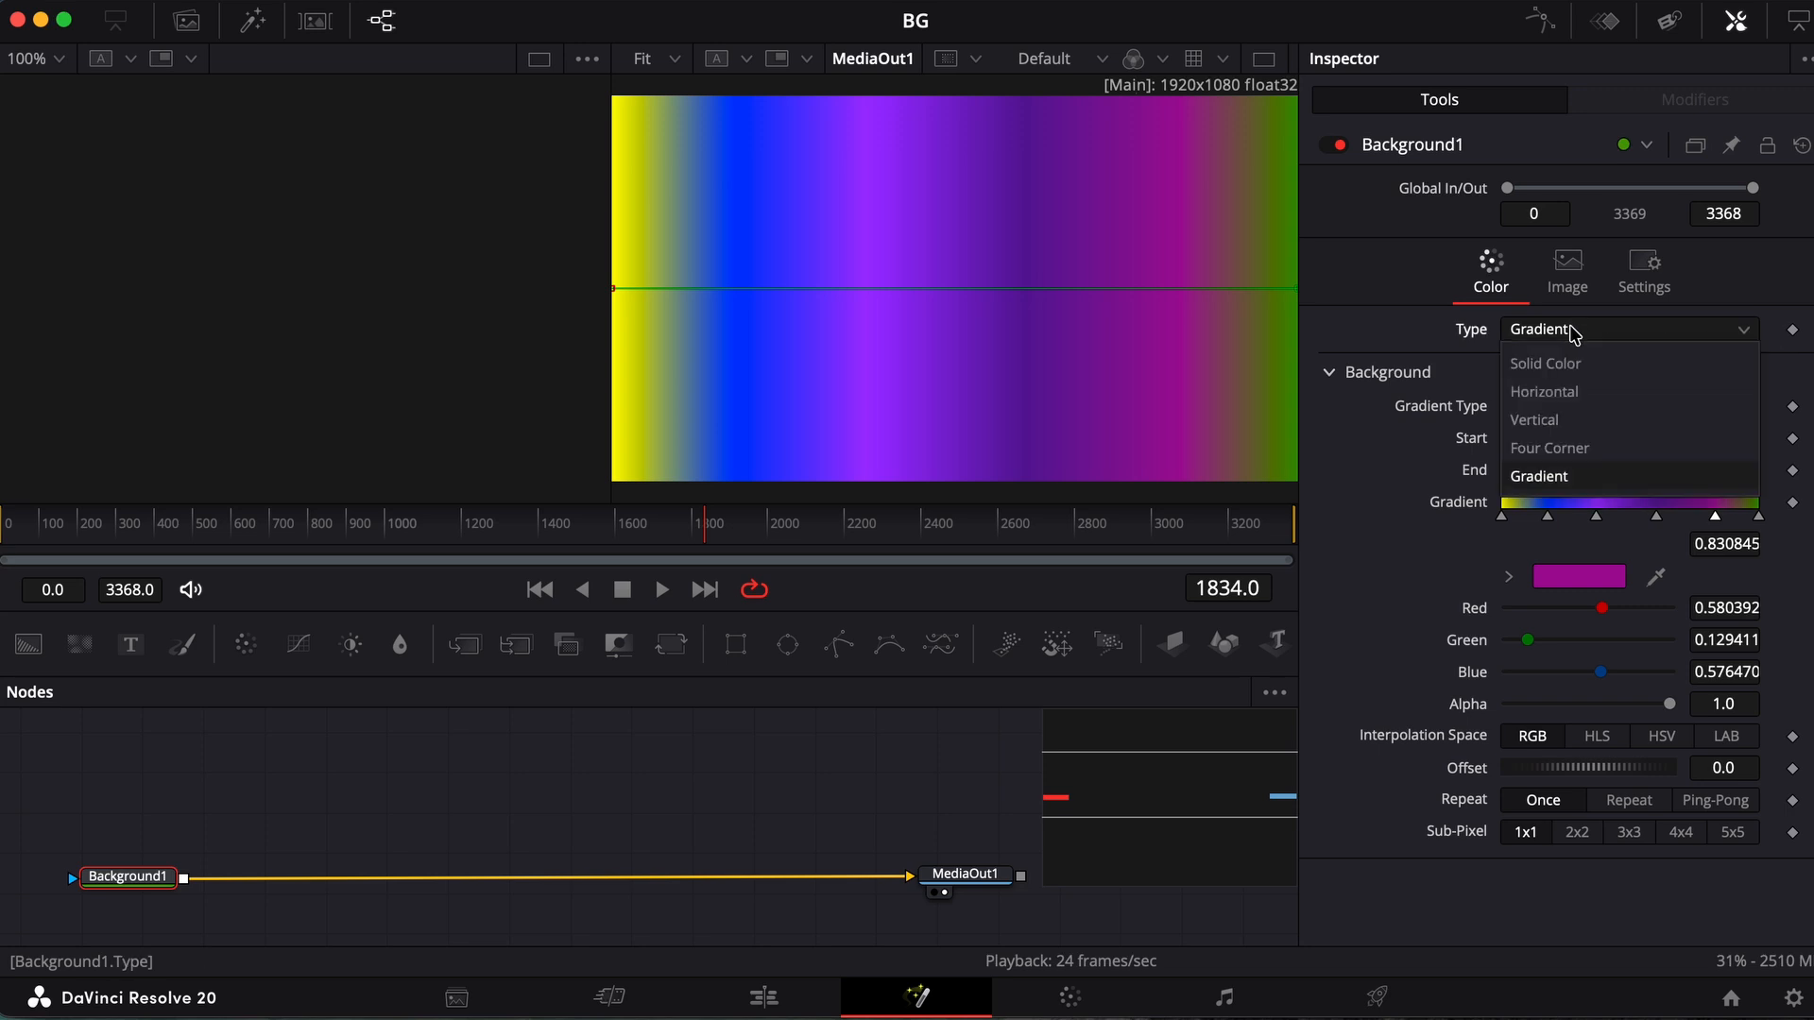
{"action": "left_click", "coordinate": [1573, 333]}
{"action": "left_click", "coordinate": [1546, 400]}
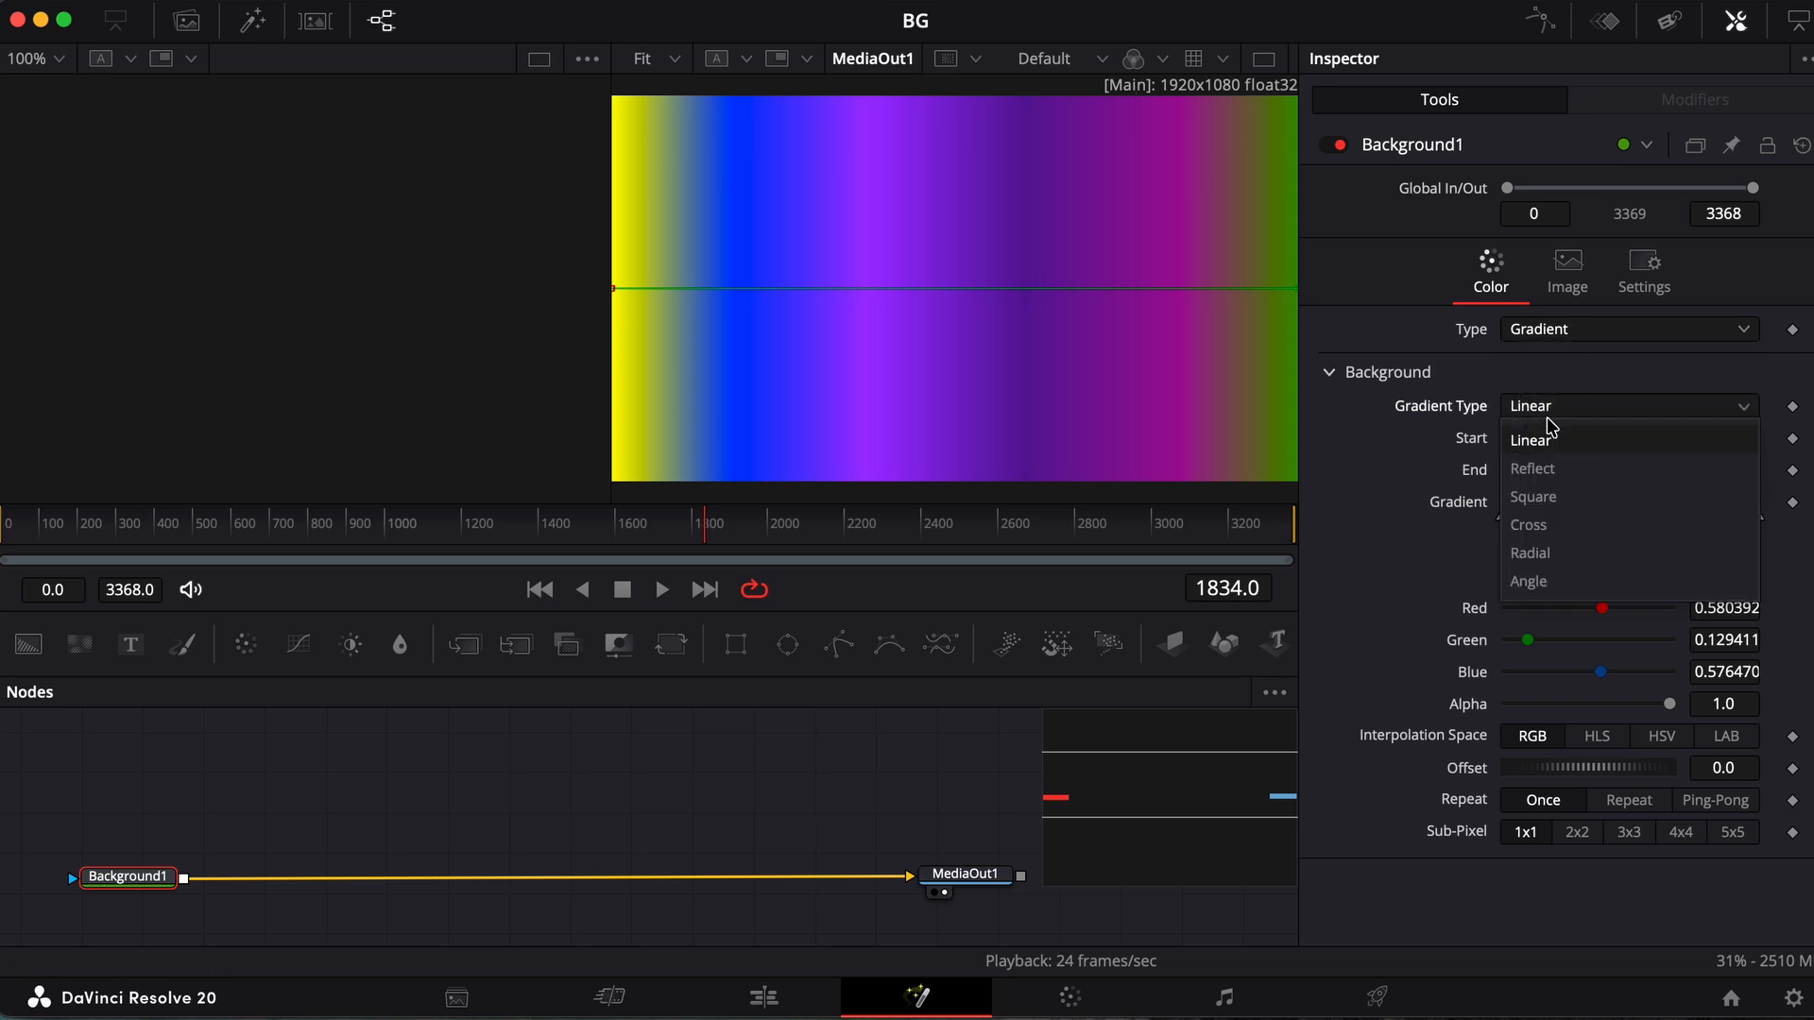
{"action": "left_click", "coordinate": [1531, 581]}
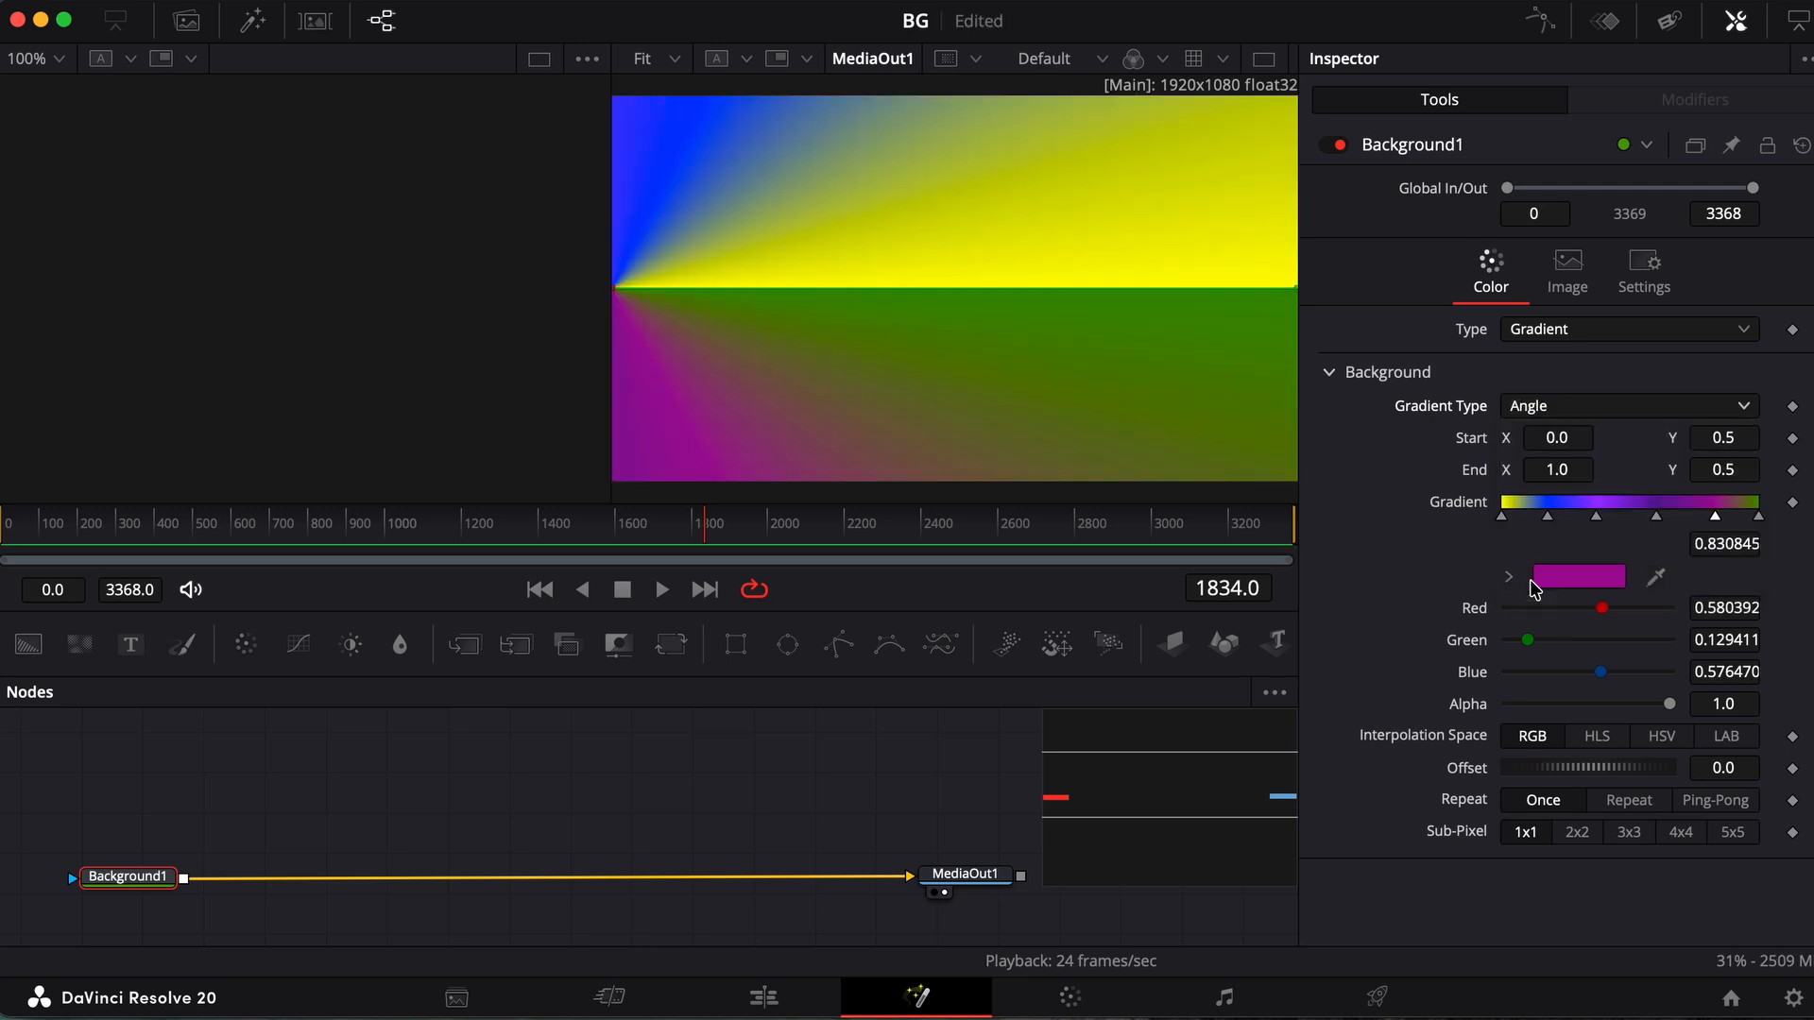
Move the gradient's start point to about X 0.427, Y 0.52 and its end point beside it at about X 0.43, Y 0.52
{"action": "left_click", "coordinate": [615, 289]}
{"action": "left_click_drag", "start_coordinate": [615, 293], "coordinate": [949, 282]}
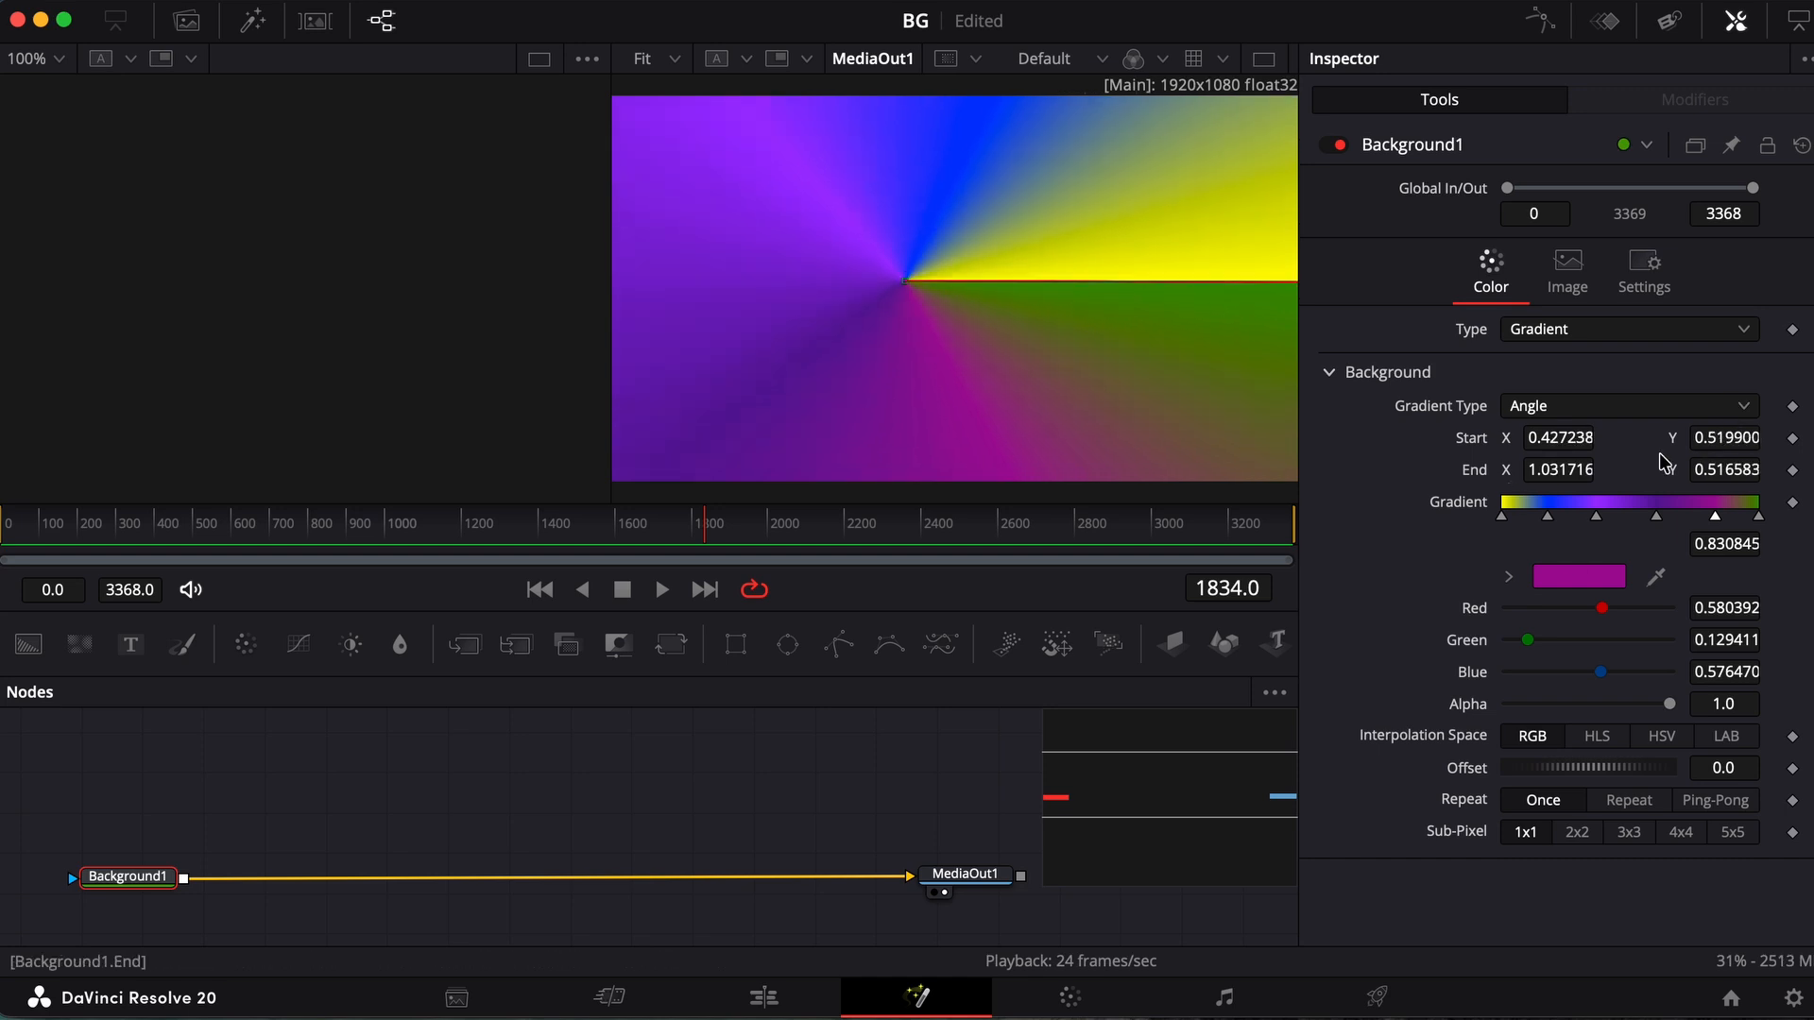
{"action": "left_click_drag", "start_coordinate": [1580, 473], "coordinate": [823, 454]}
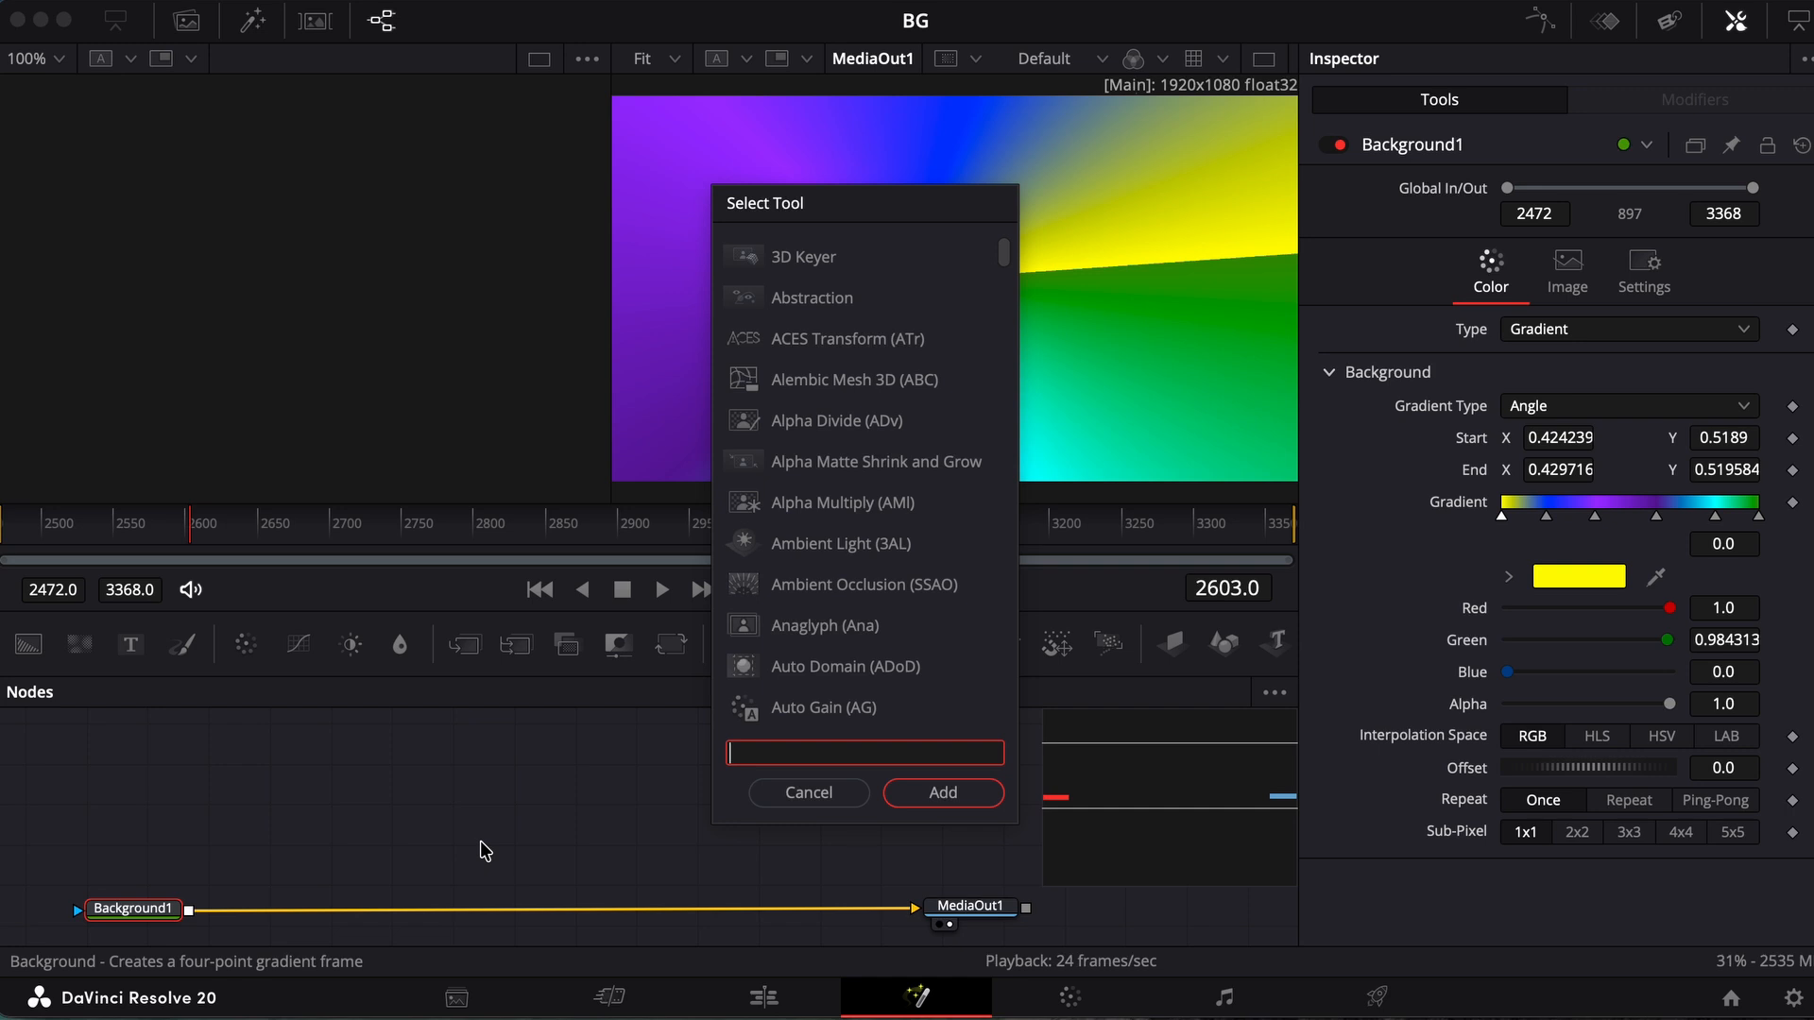
Insert a Blur node after Background1 and set its blur size to 100
{"action": "type", "text": "blur"}
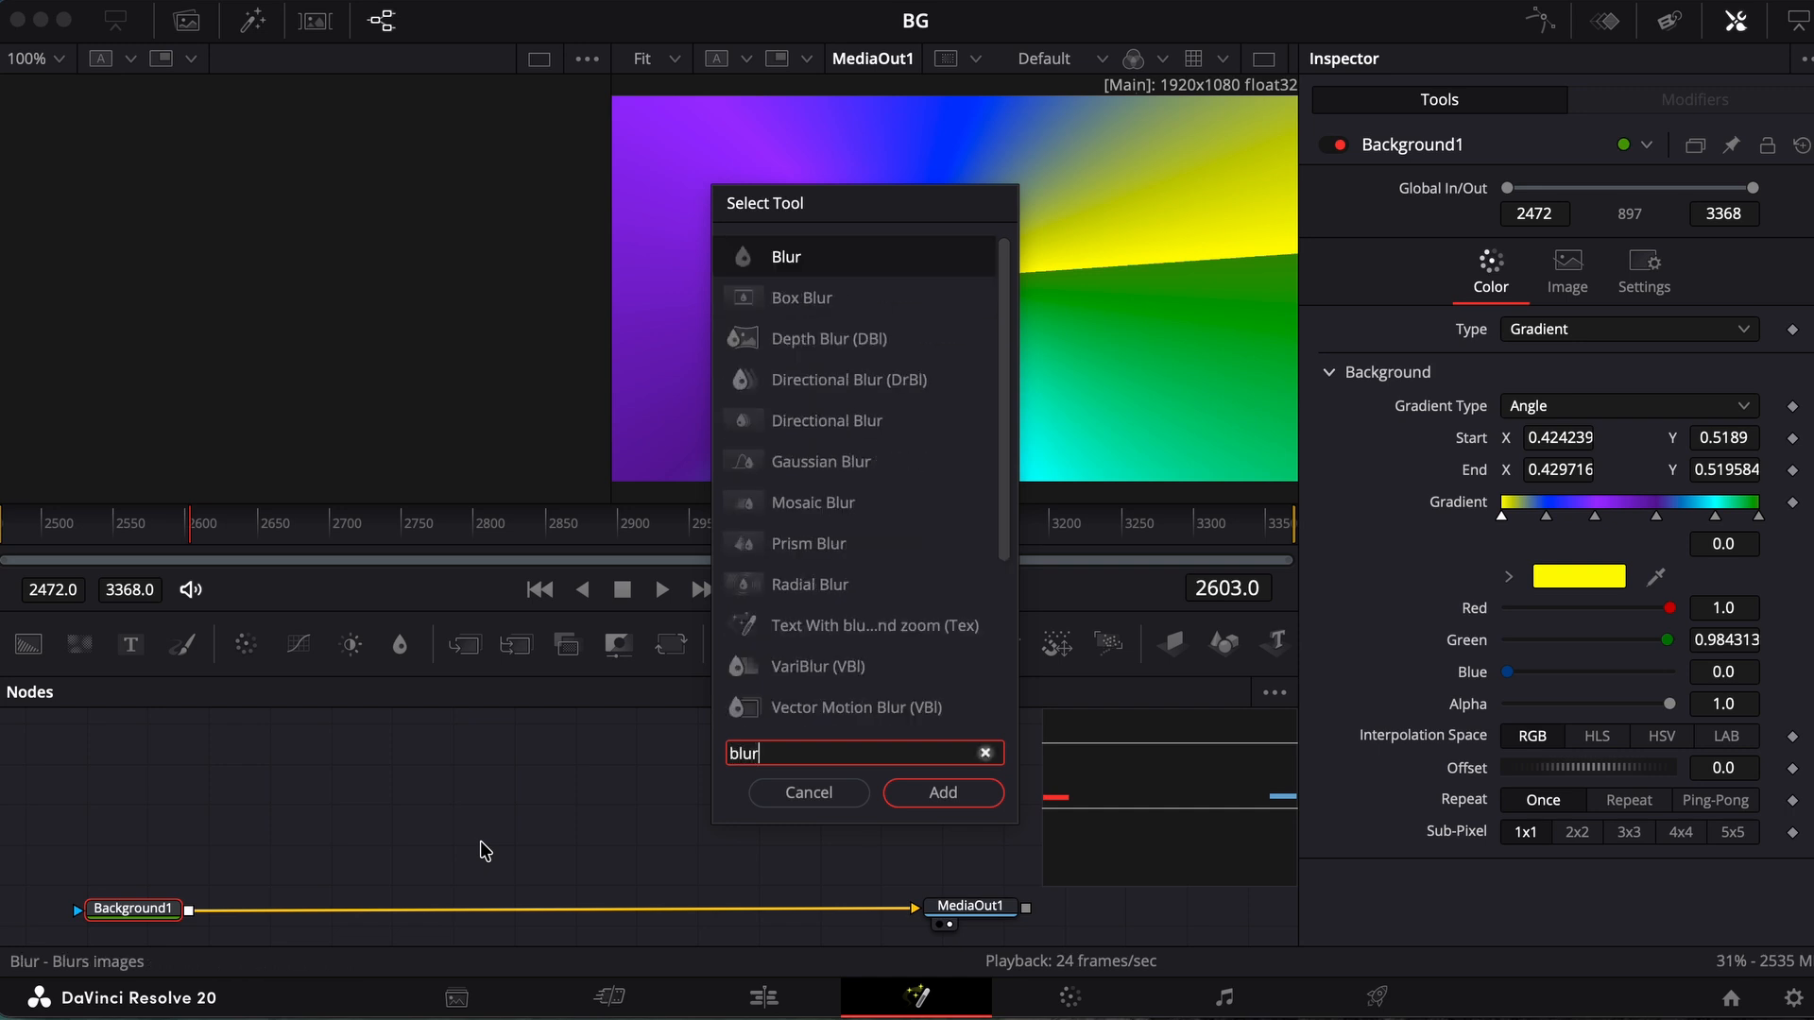
{"action": "key", "text": "Return"}
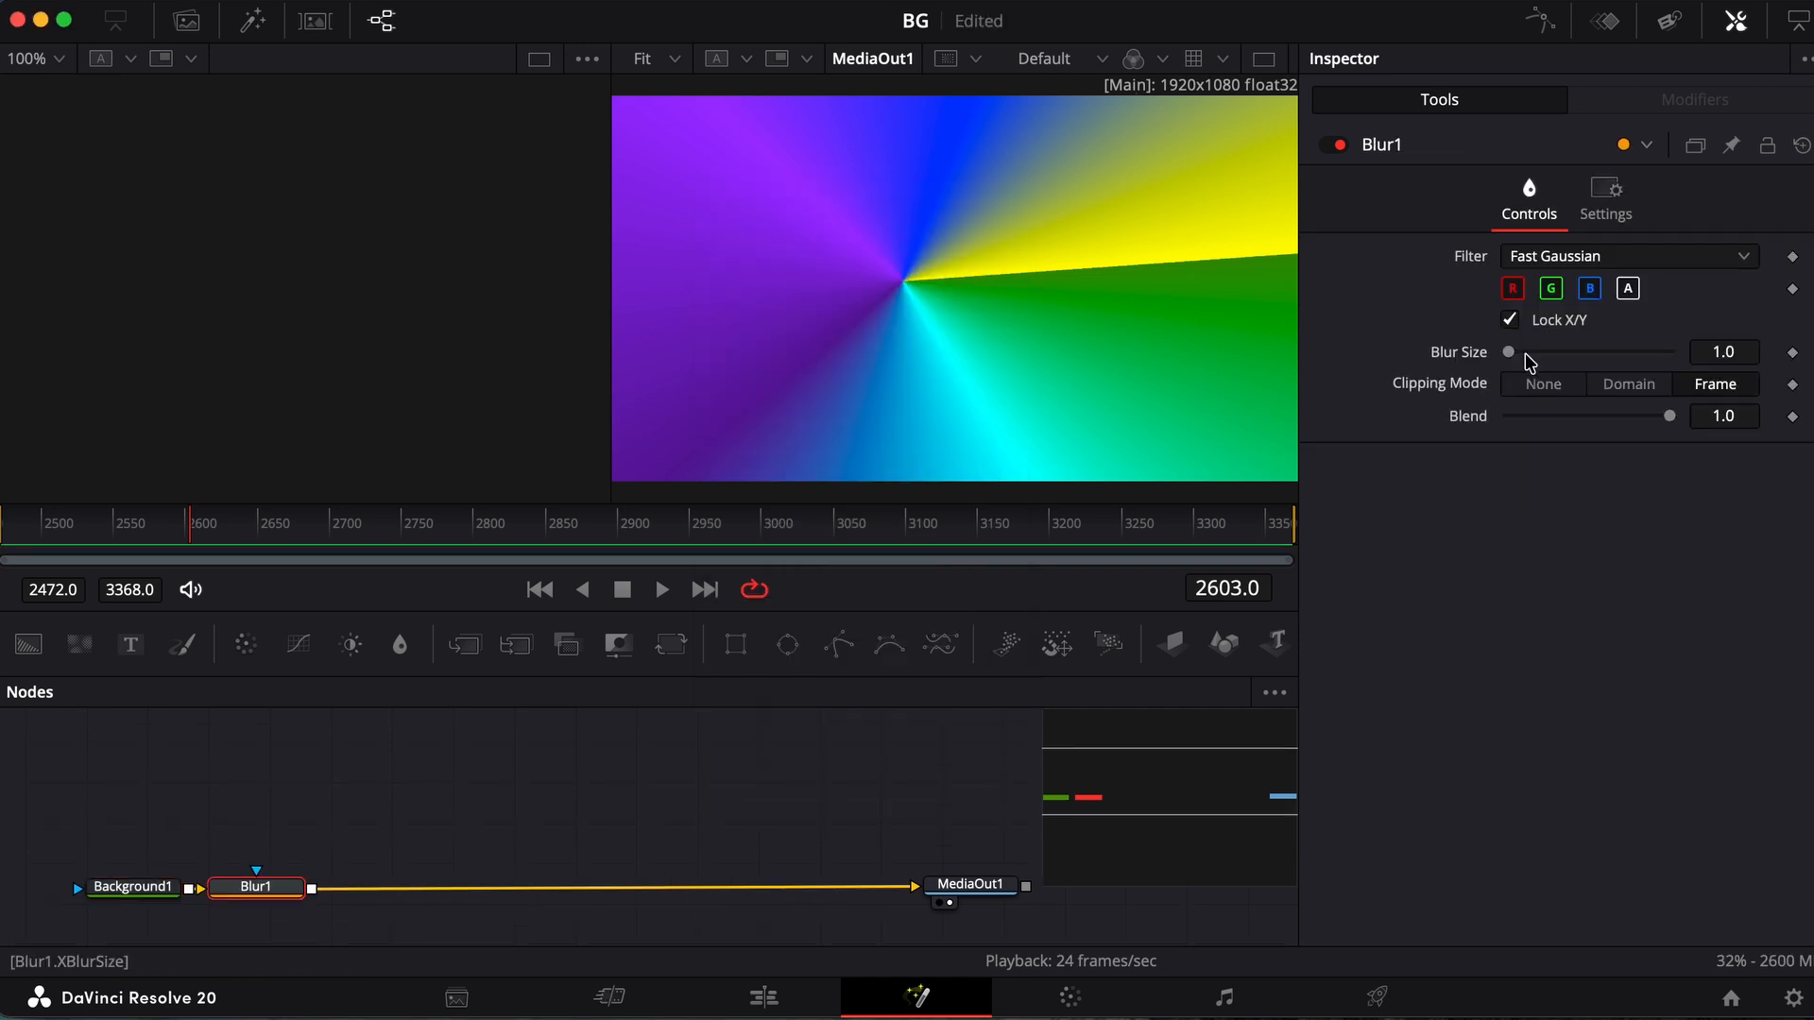
{"action": "left_click_drag", "start_coordinate": [1509, 352], "coordinate": [1781, 345]}
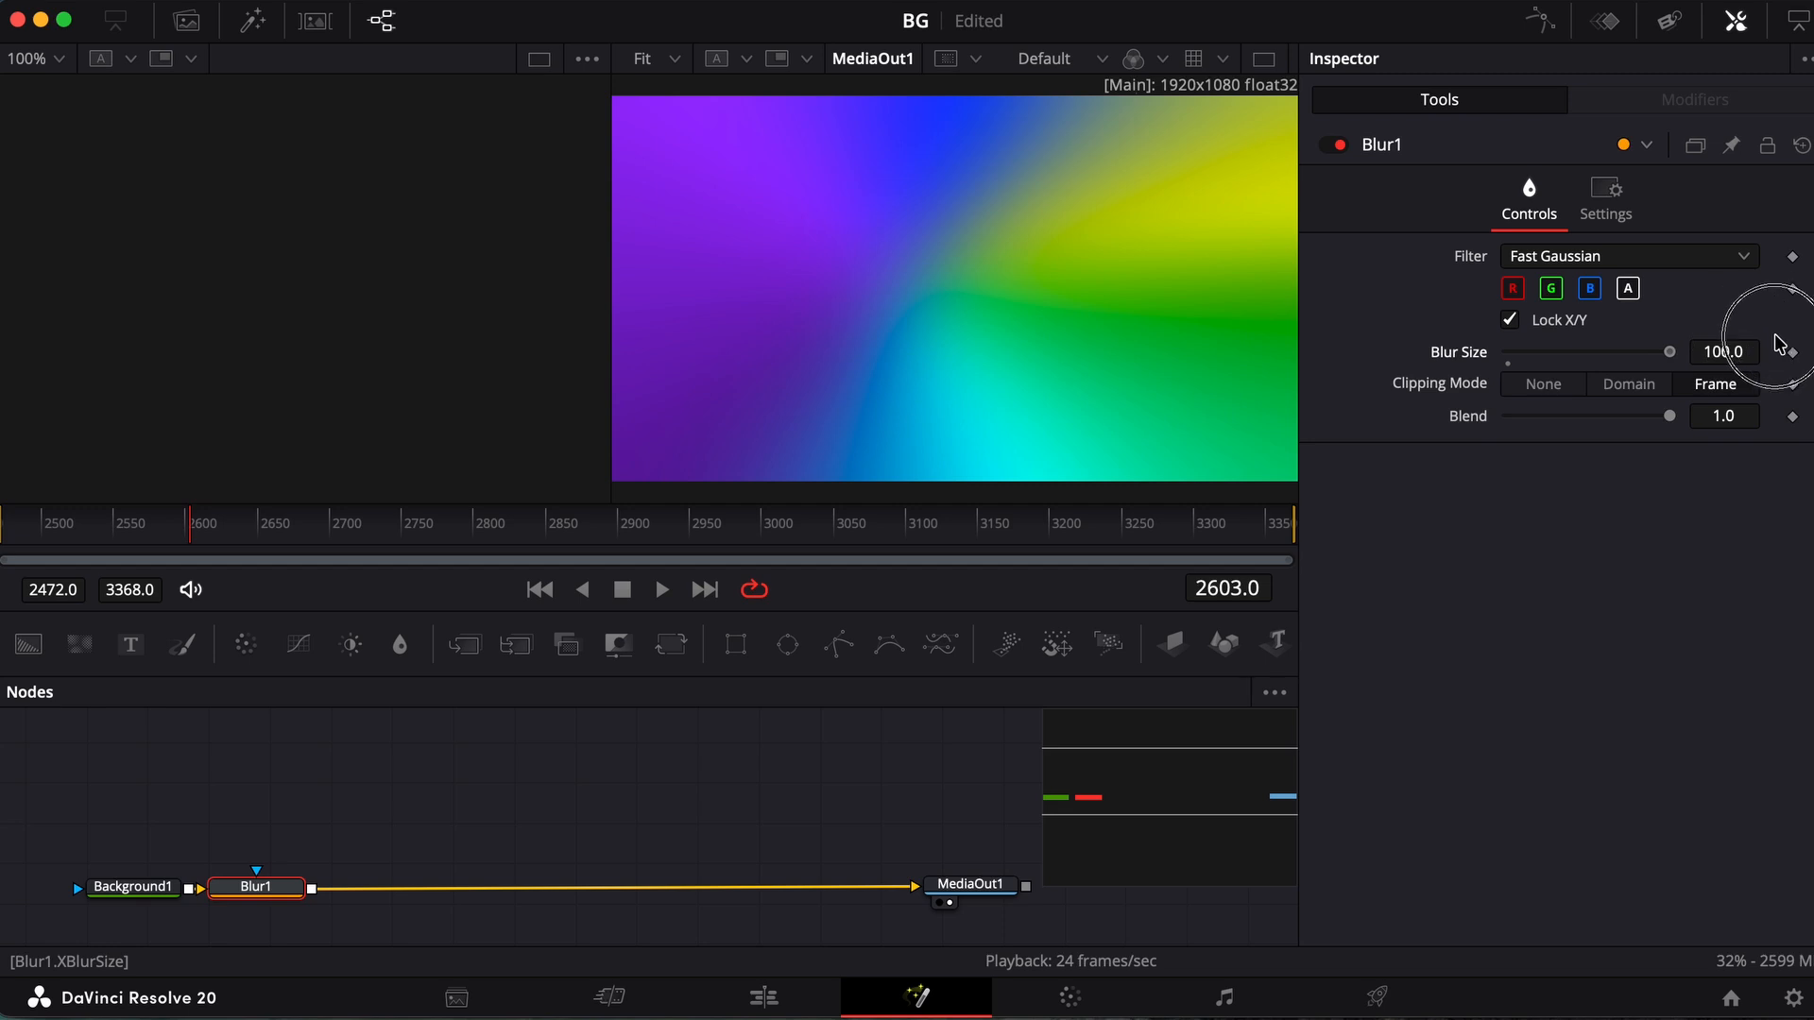
Insert a Color Corrector node between Background1 and Blur1 and show its settings in the Inspector
{"action": "left_click", "coordinate": [143, 890]}
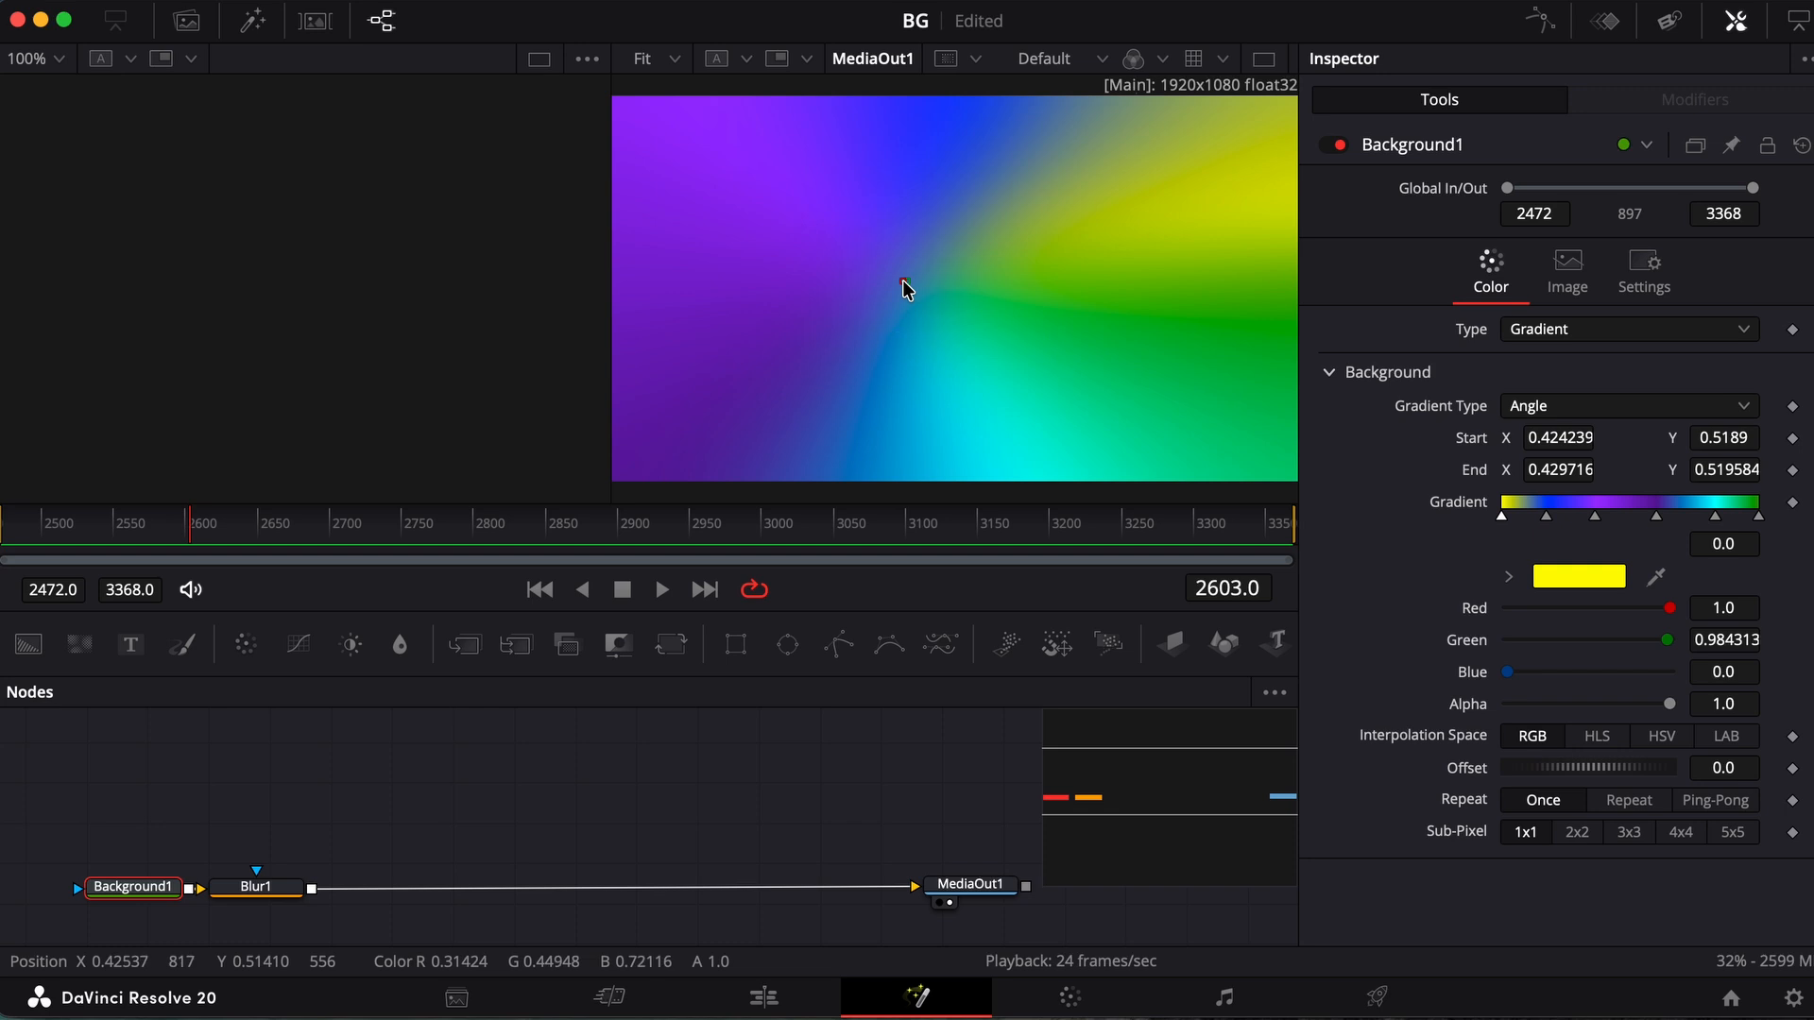
{"action": "left_click_drag", "start_coordinate": [904, 284], "coordinate": [907, 284]}
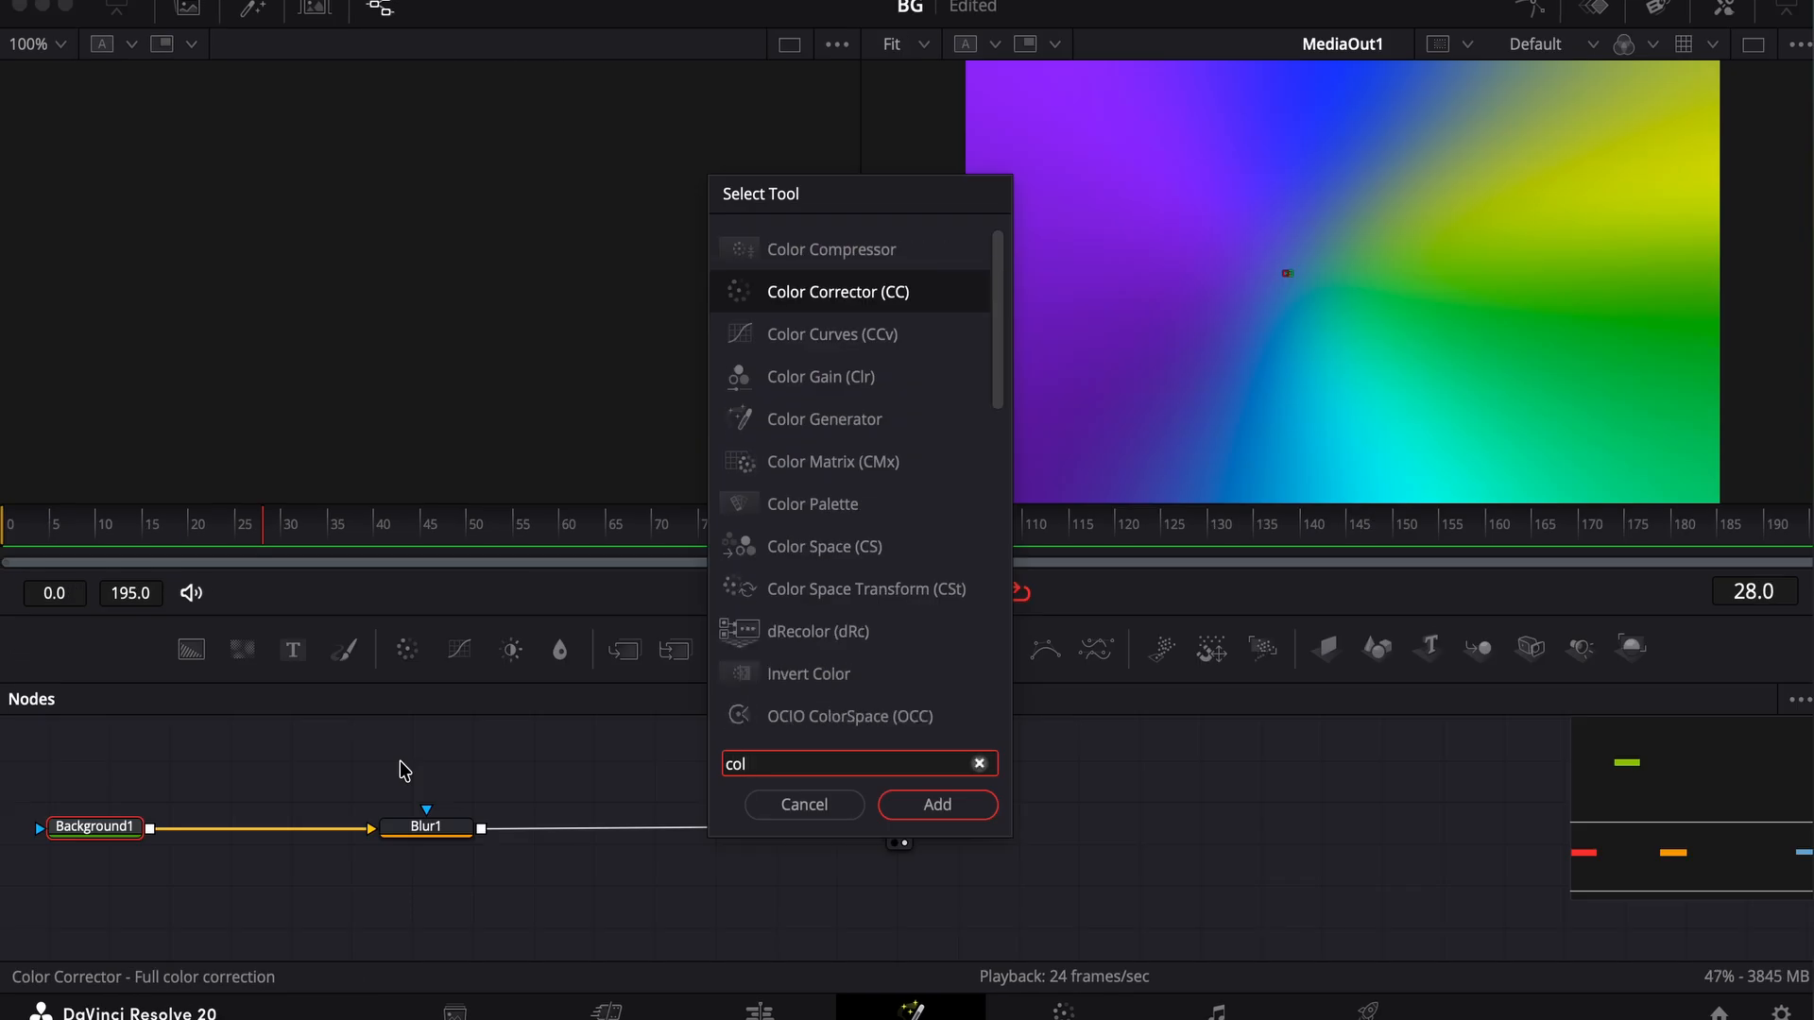
{"action": "key", "text": "Return"}
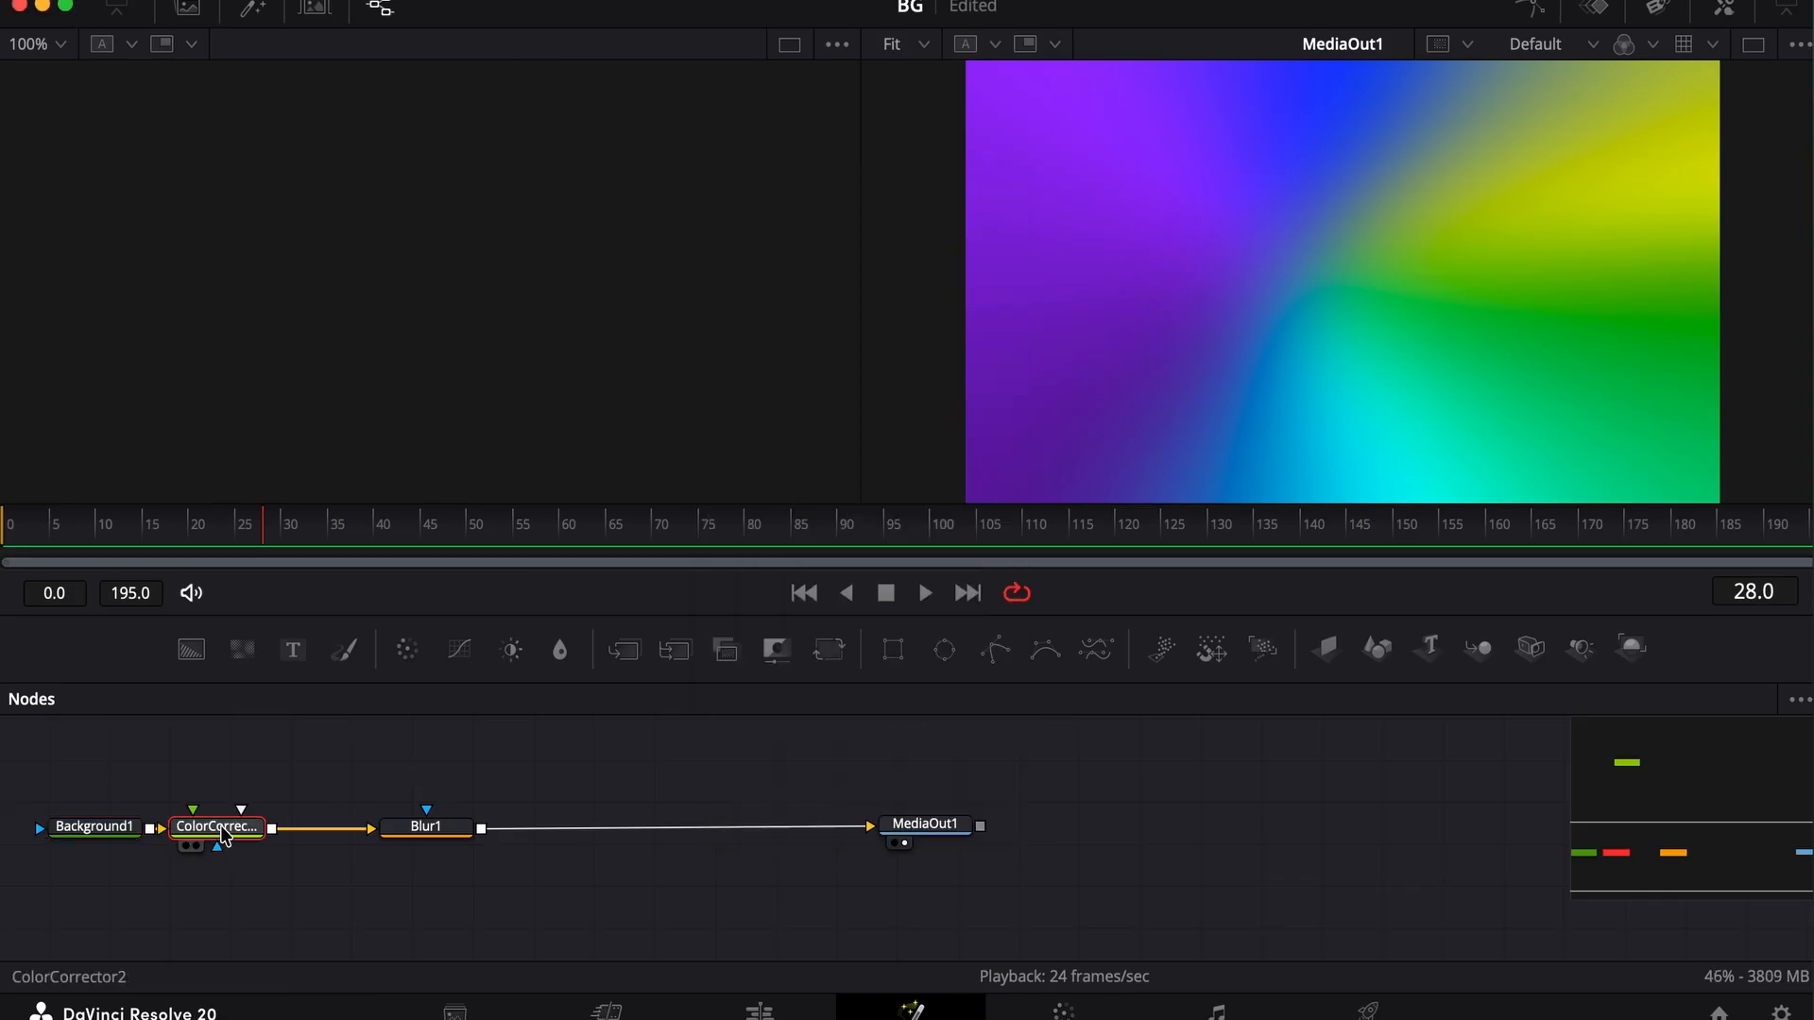
{"action": "left_click", "coordinate": [1725, 10]}
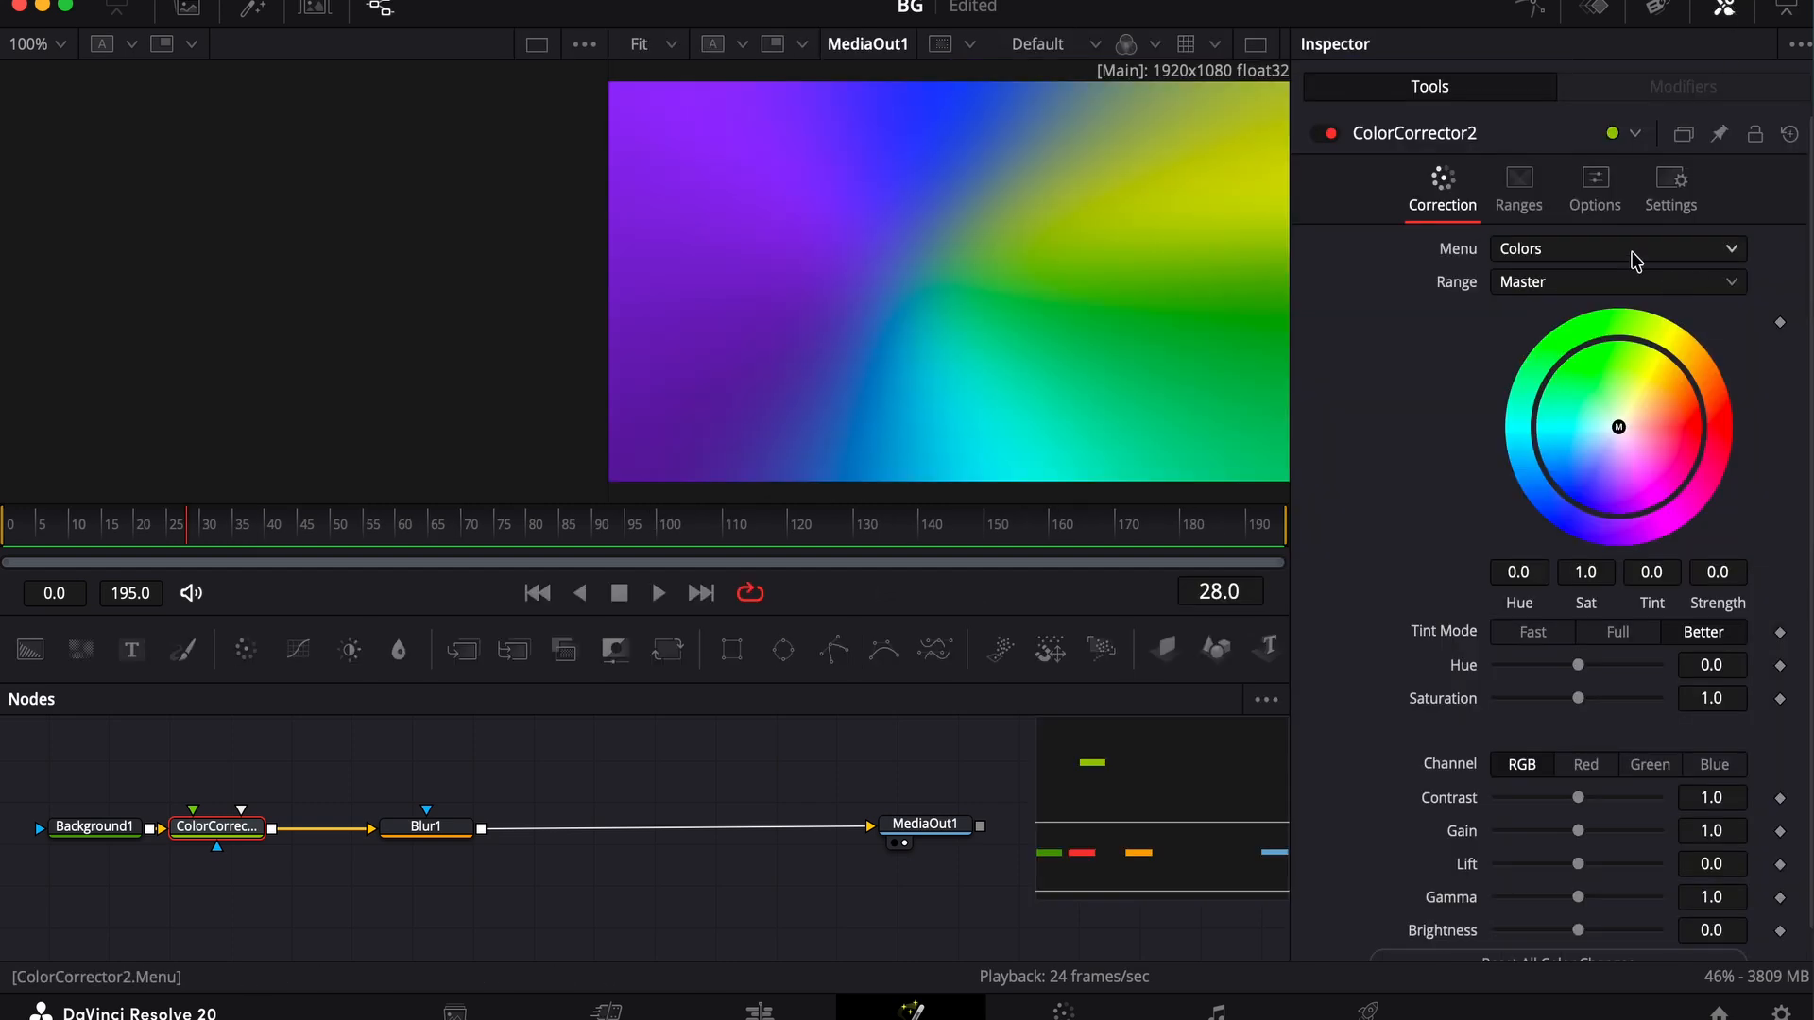
Set the Color Corrector's Hue to -1.0 for the Master range
{"action": "left_click", "coordinate": [1532, 289]}
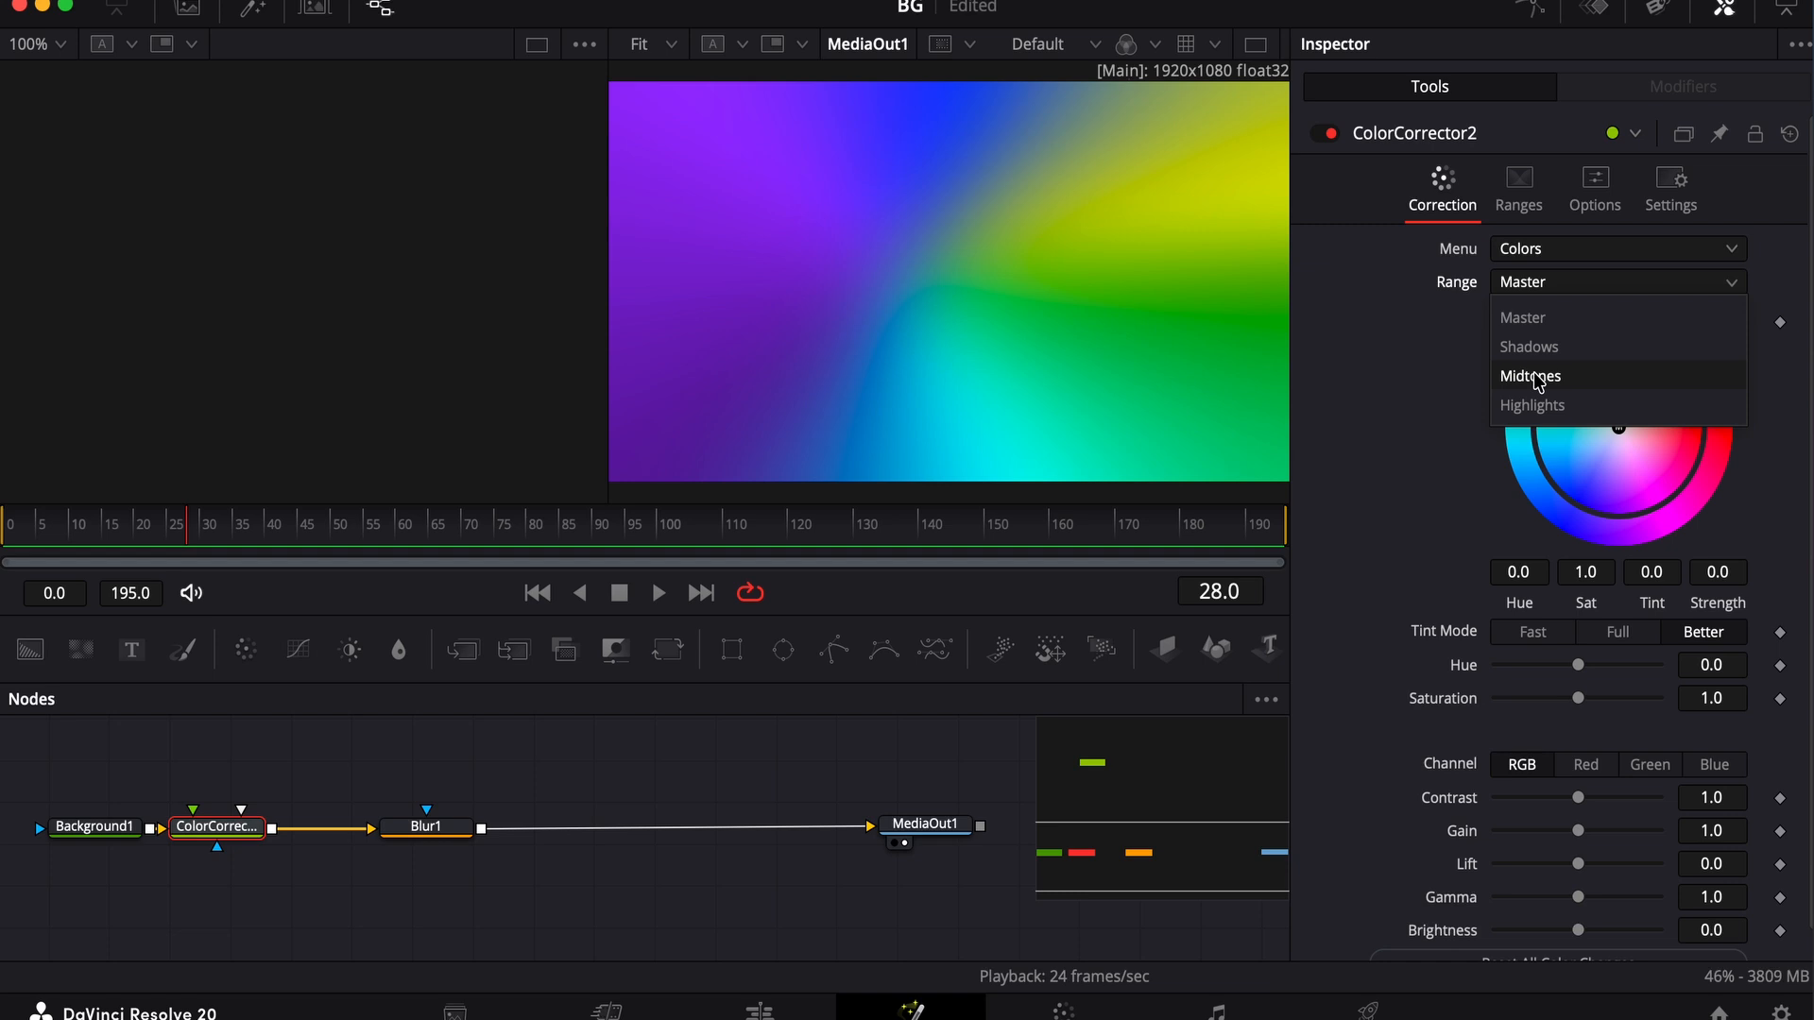
{"action": "left_click", "coordinate": [1618, 317]}
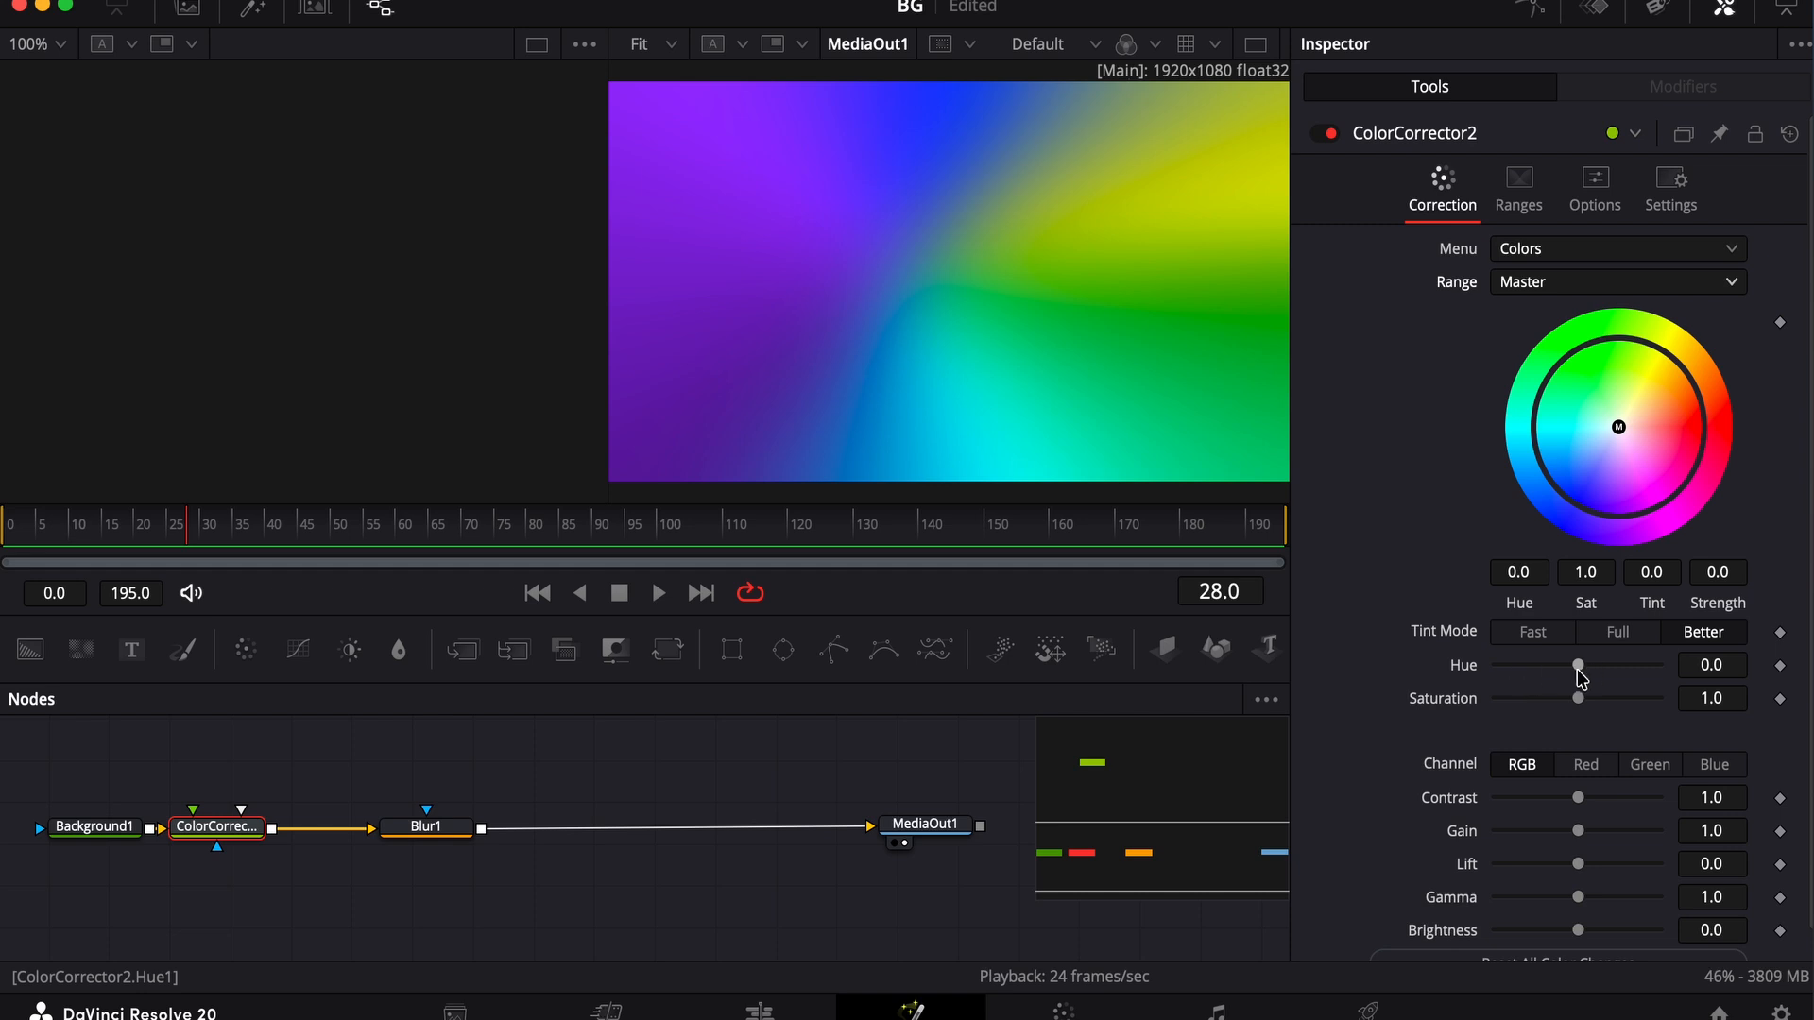
{"action": "left_click_drag", "start_coordinate": [1581, 679], "coordinate": [1497, 675]}
Lower the Color Corrector's Hue fully for the Shadows range and set it to -1.0 for the Highlights range
{"action": "left_click", "coordinate": [1524, 281]}
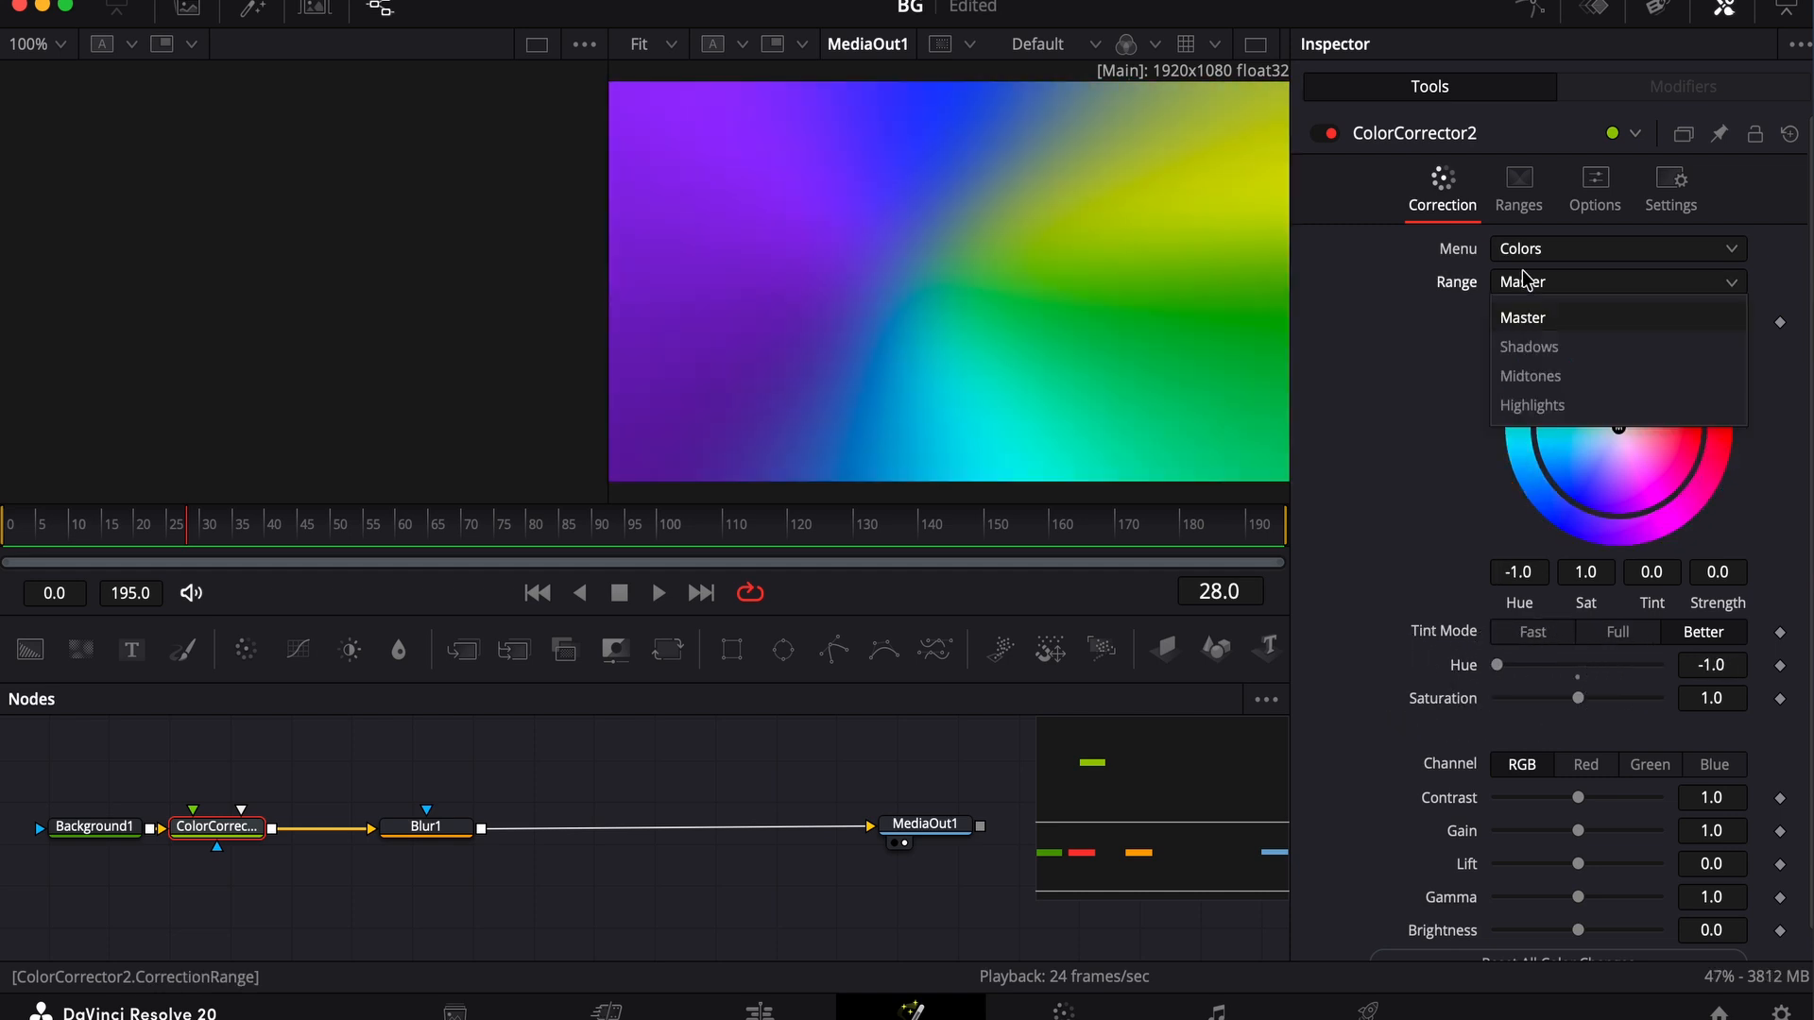
{"action": "left_click", "coordinate": [1529, 347]}
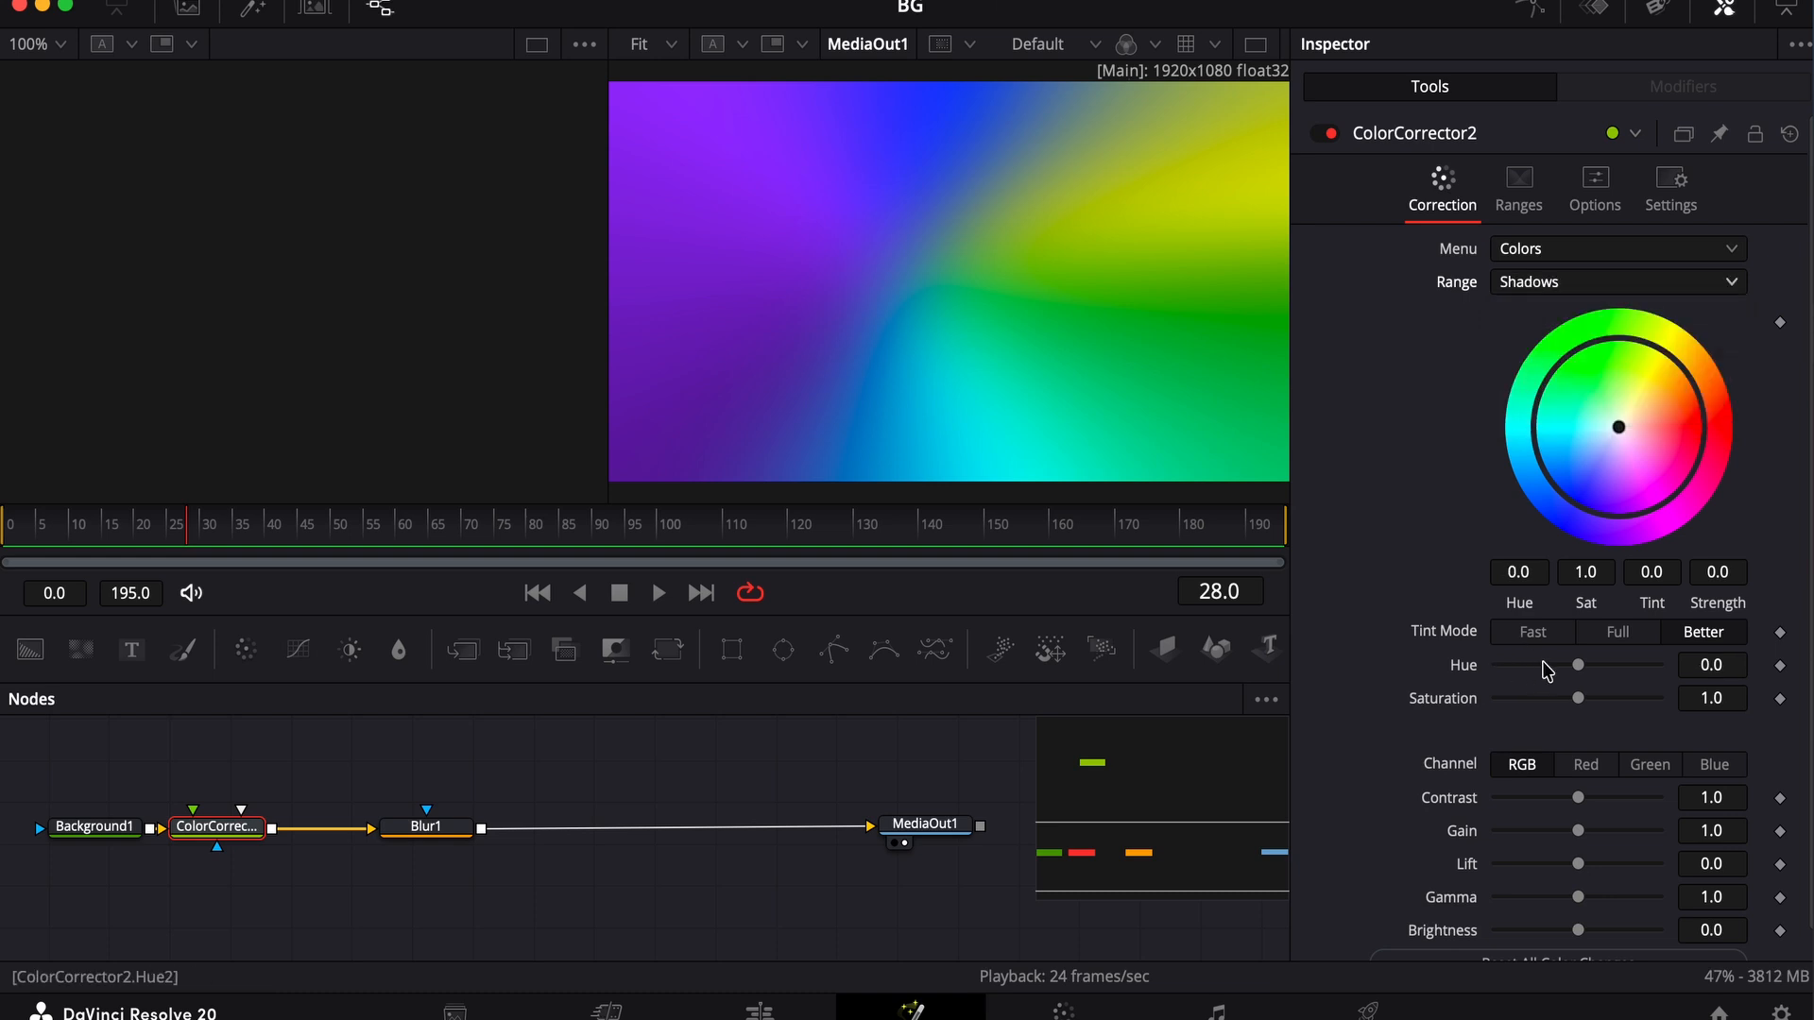
{"action": "left_click_drag", "start_coordinate": [1576, 668], "coordinate": [1501, 687]}
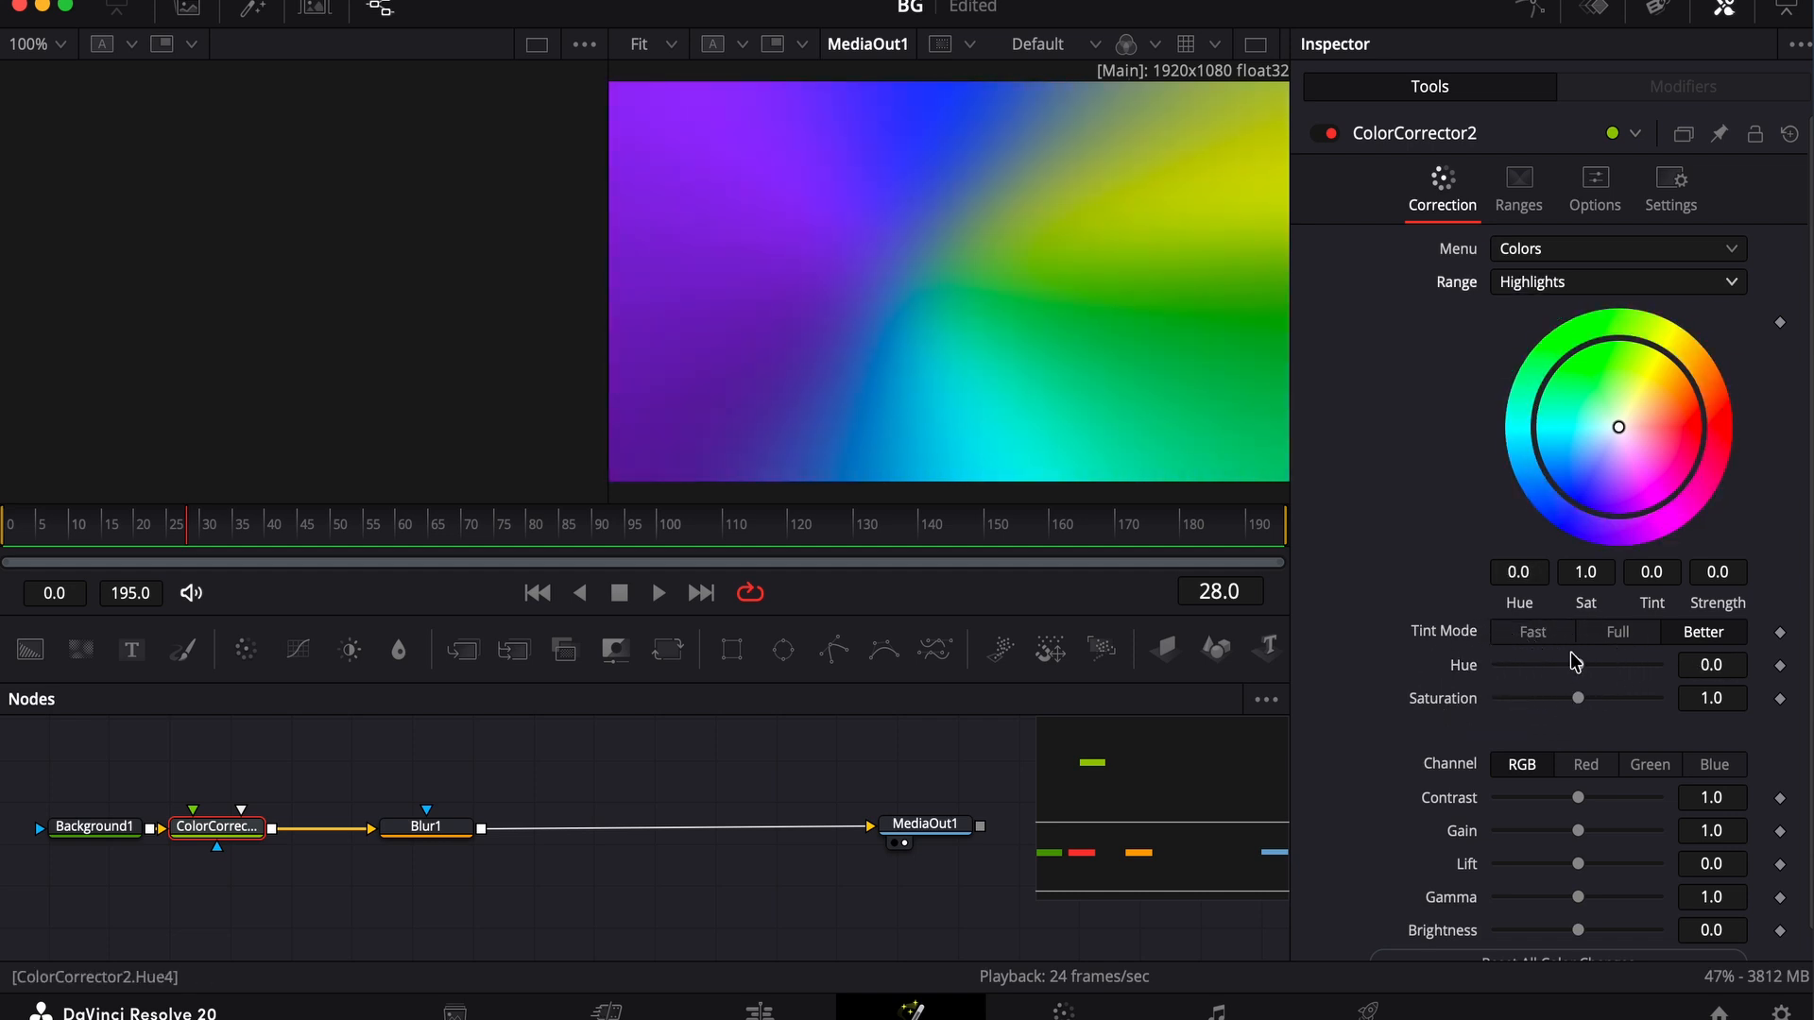
{"action": "left_click_drag", "start_coordinate": [1577, 669], "coordinate": [1498, 661]}
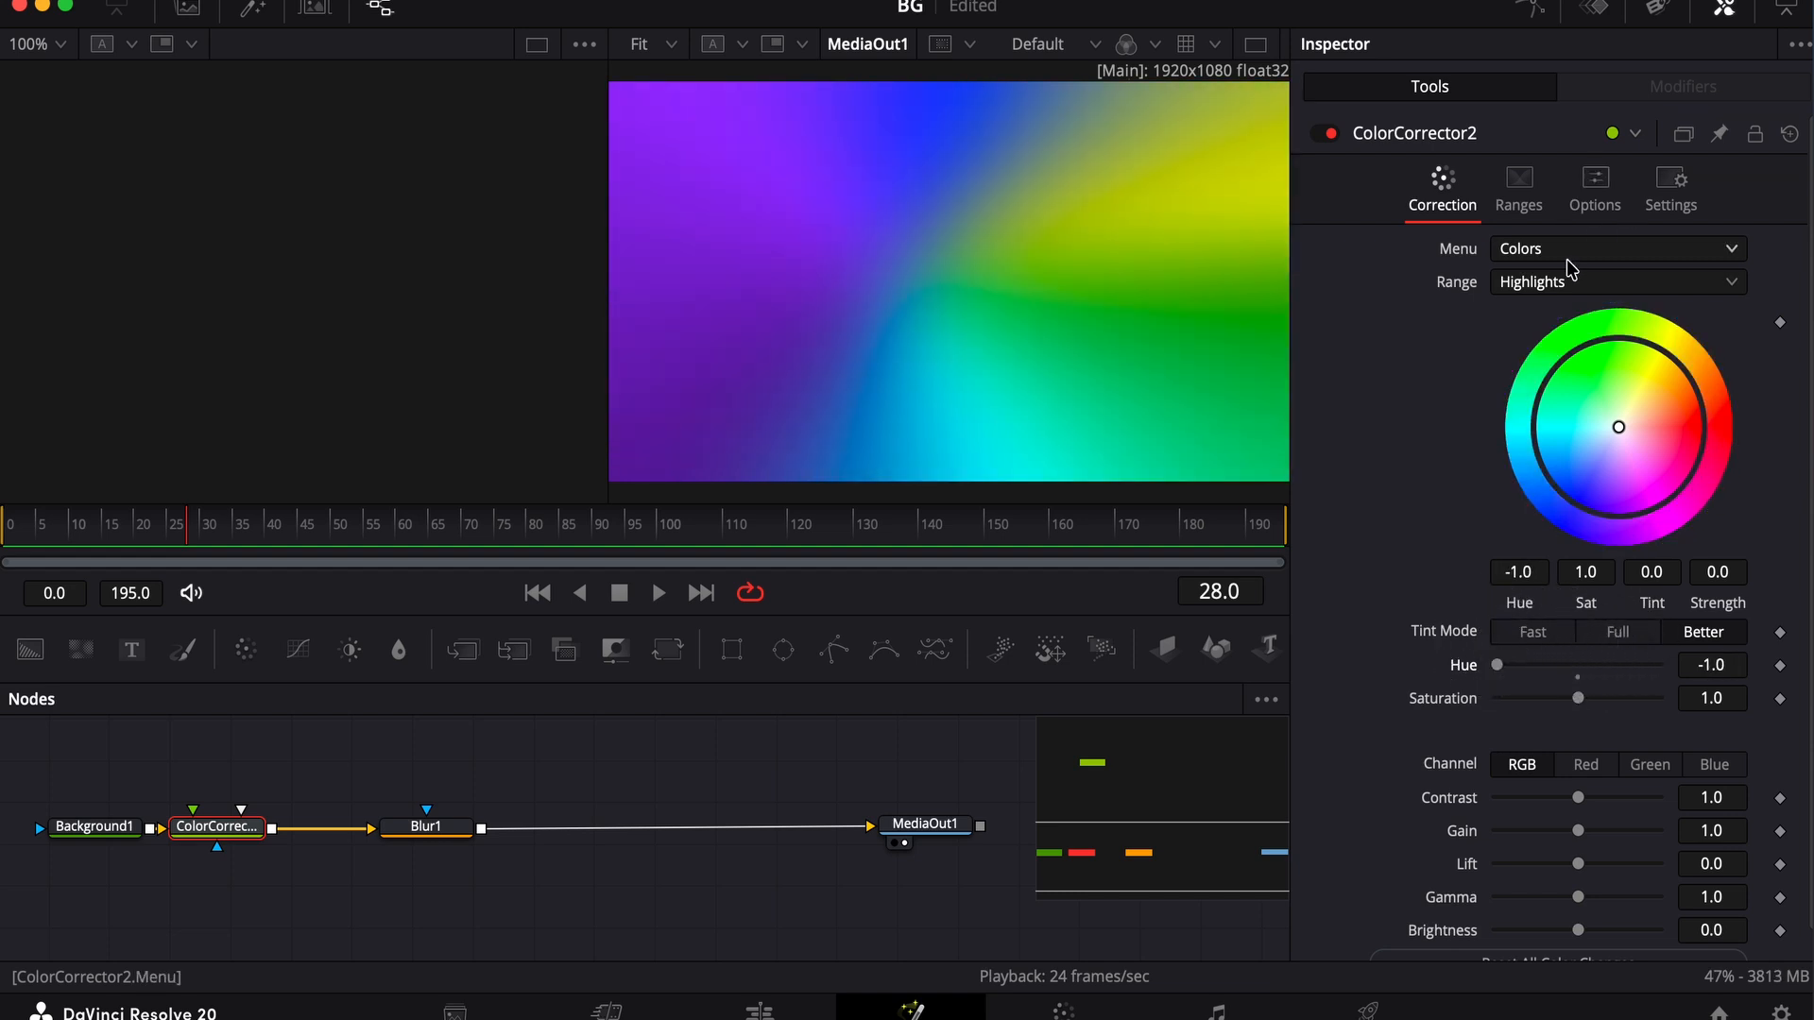
Animate the Color Corrector's Midtones Hue with keyframes from -1.0 at frame 0 to 1.0 at frame 190
{"action": "left_click", "coordinate": [1533, 281]}
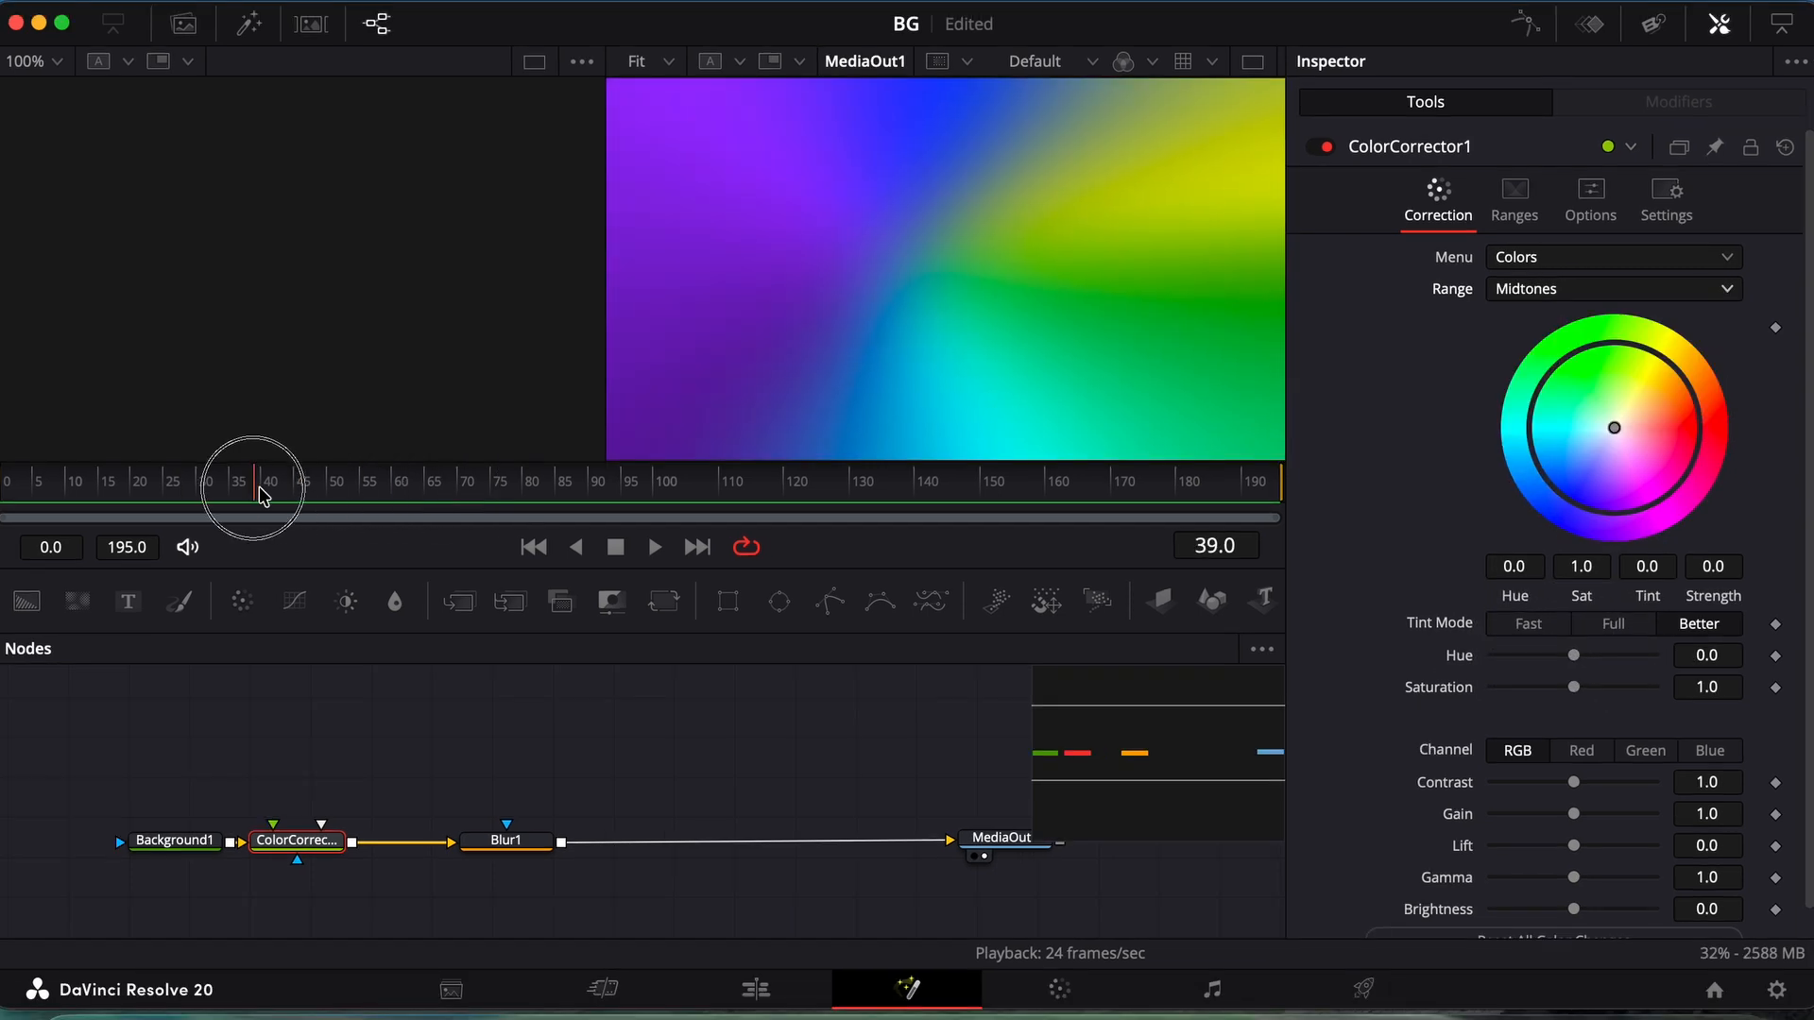
{"action": "left_click_drag", "start_coordinate": [243, 478], "coordinate": [5, 489]}
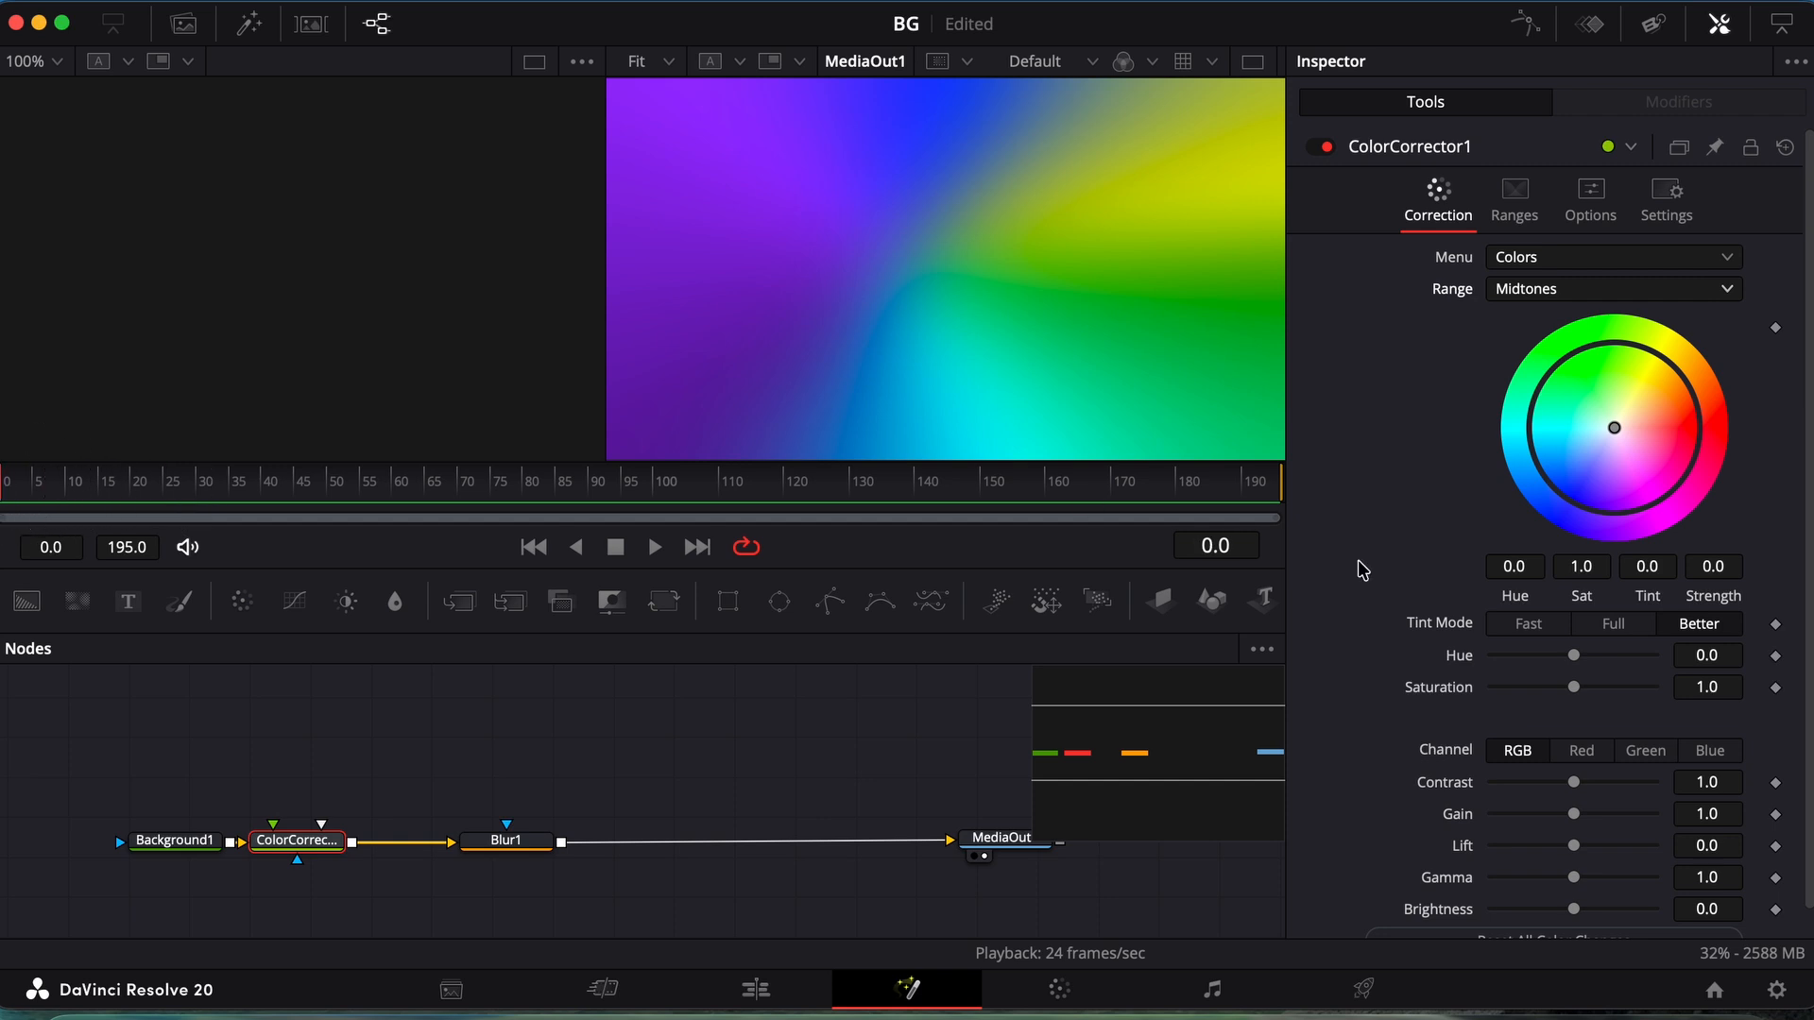
{"action": "left_click", "coordinate": [1775, 656]}
{"action": "left_click_drag", "start_coordinate": [1581, 654], "coordinate": [1446, 668]}
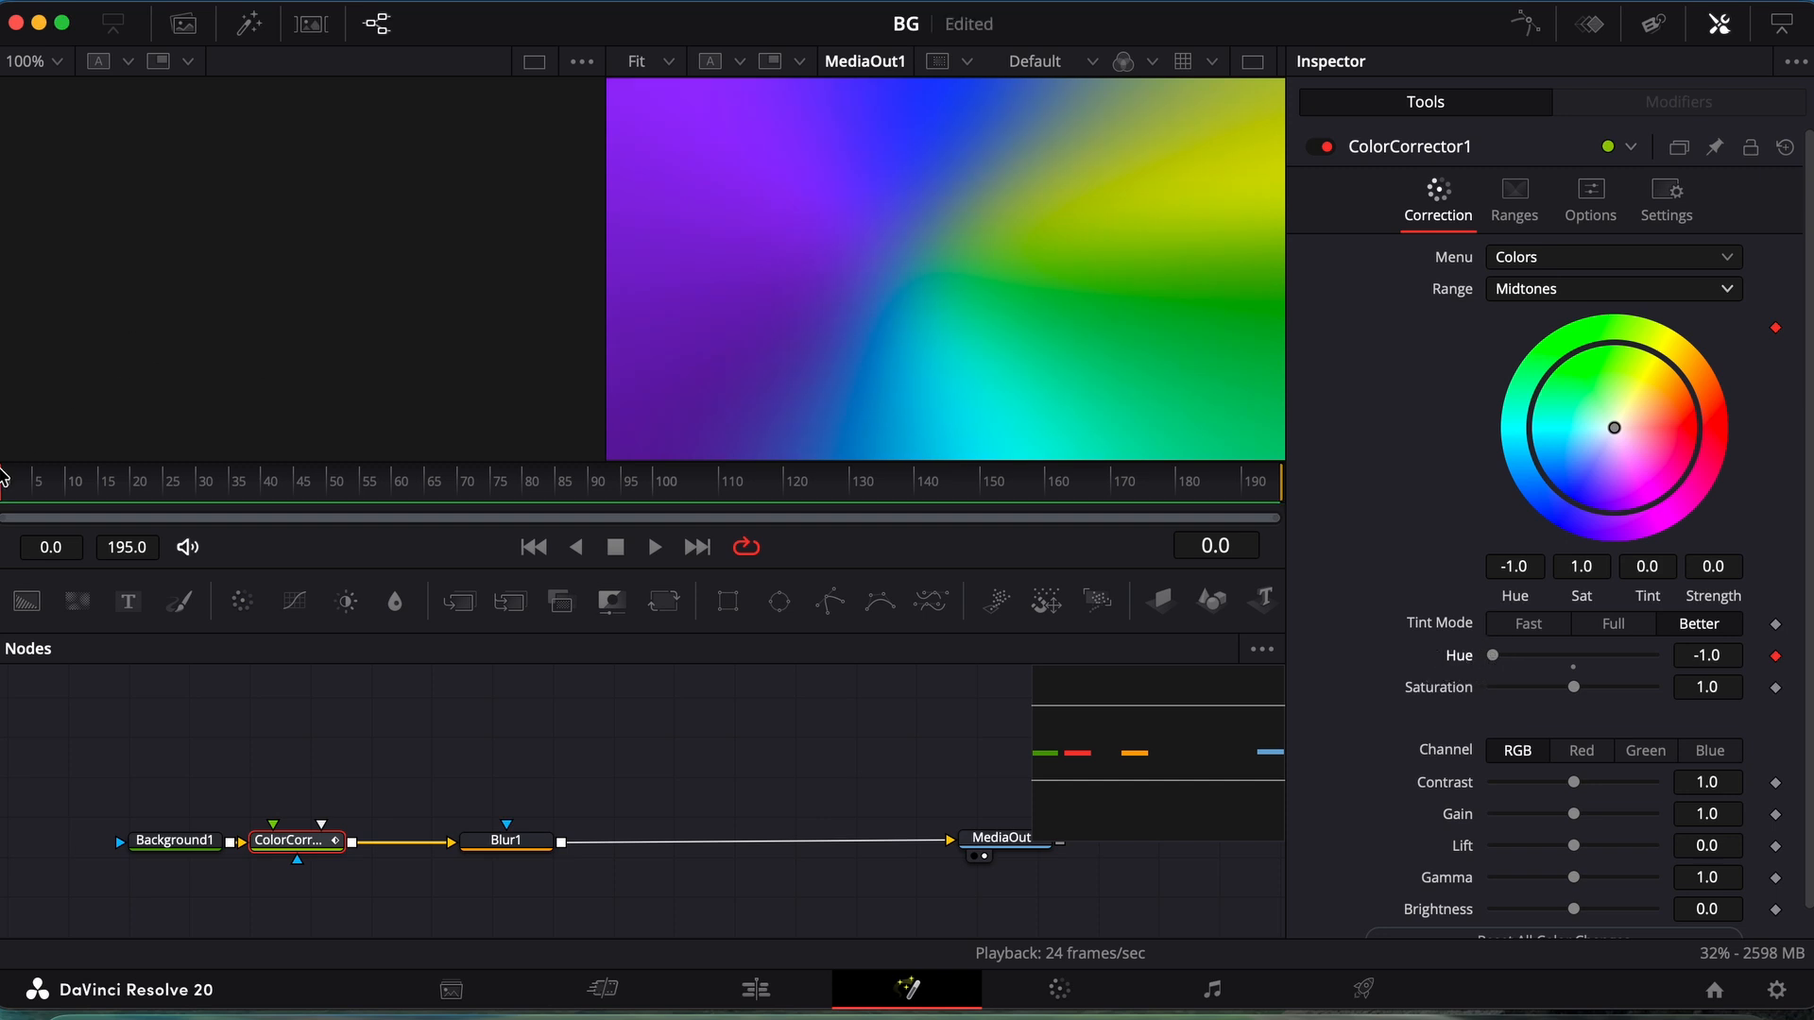
{"action": "left_click_drag", "start_coordinate": [5, 496], "coordinate": [1244, 463]}
{"action": "left_click_drag", "start_coordinate": [1496, 662], "coordinate": [1662, 655]}
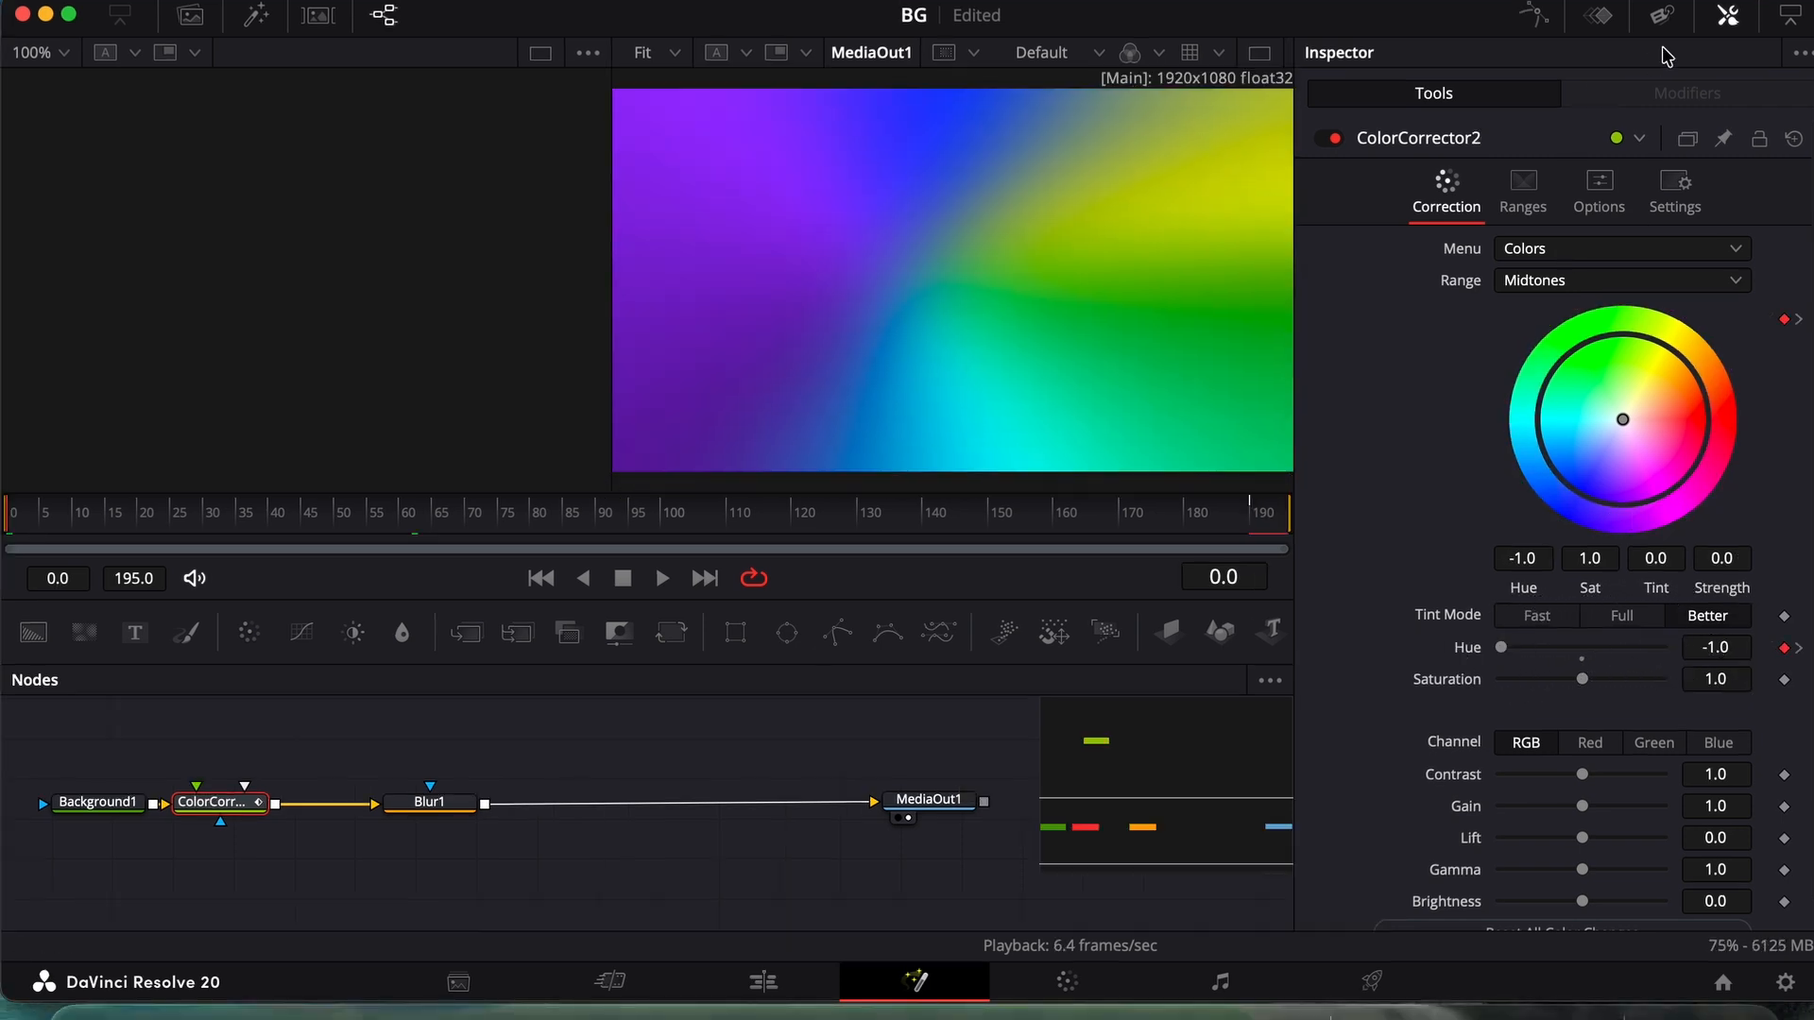
Display the Color Corrector's Hue curve in the Spline editor, set all its keyframes to loop, and play the composition
{"action": "left_click", "coordinate": [1533, 15]}
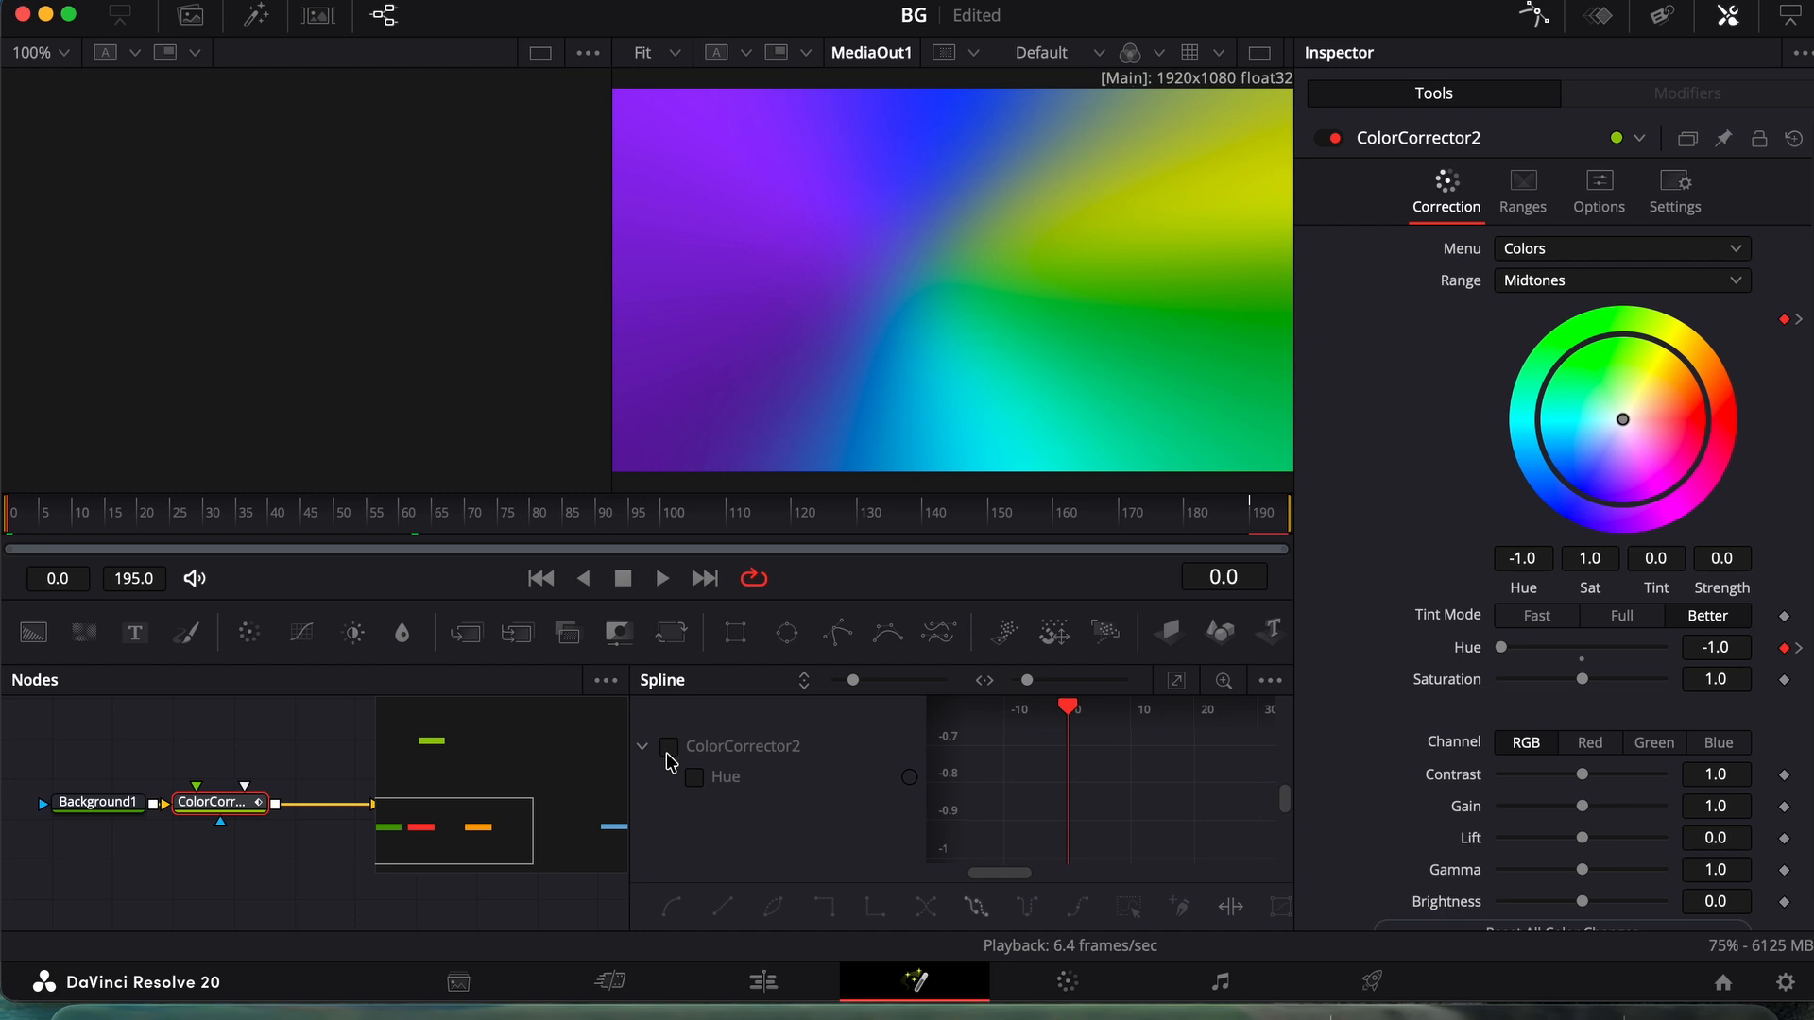
{"action": "left_click", "coordinate": [669, 747]}
{"action": "left_click", "coordinate": [1178, 680]}
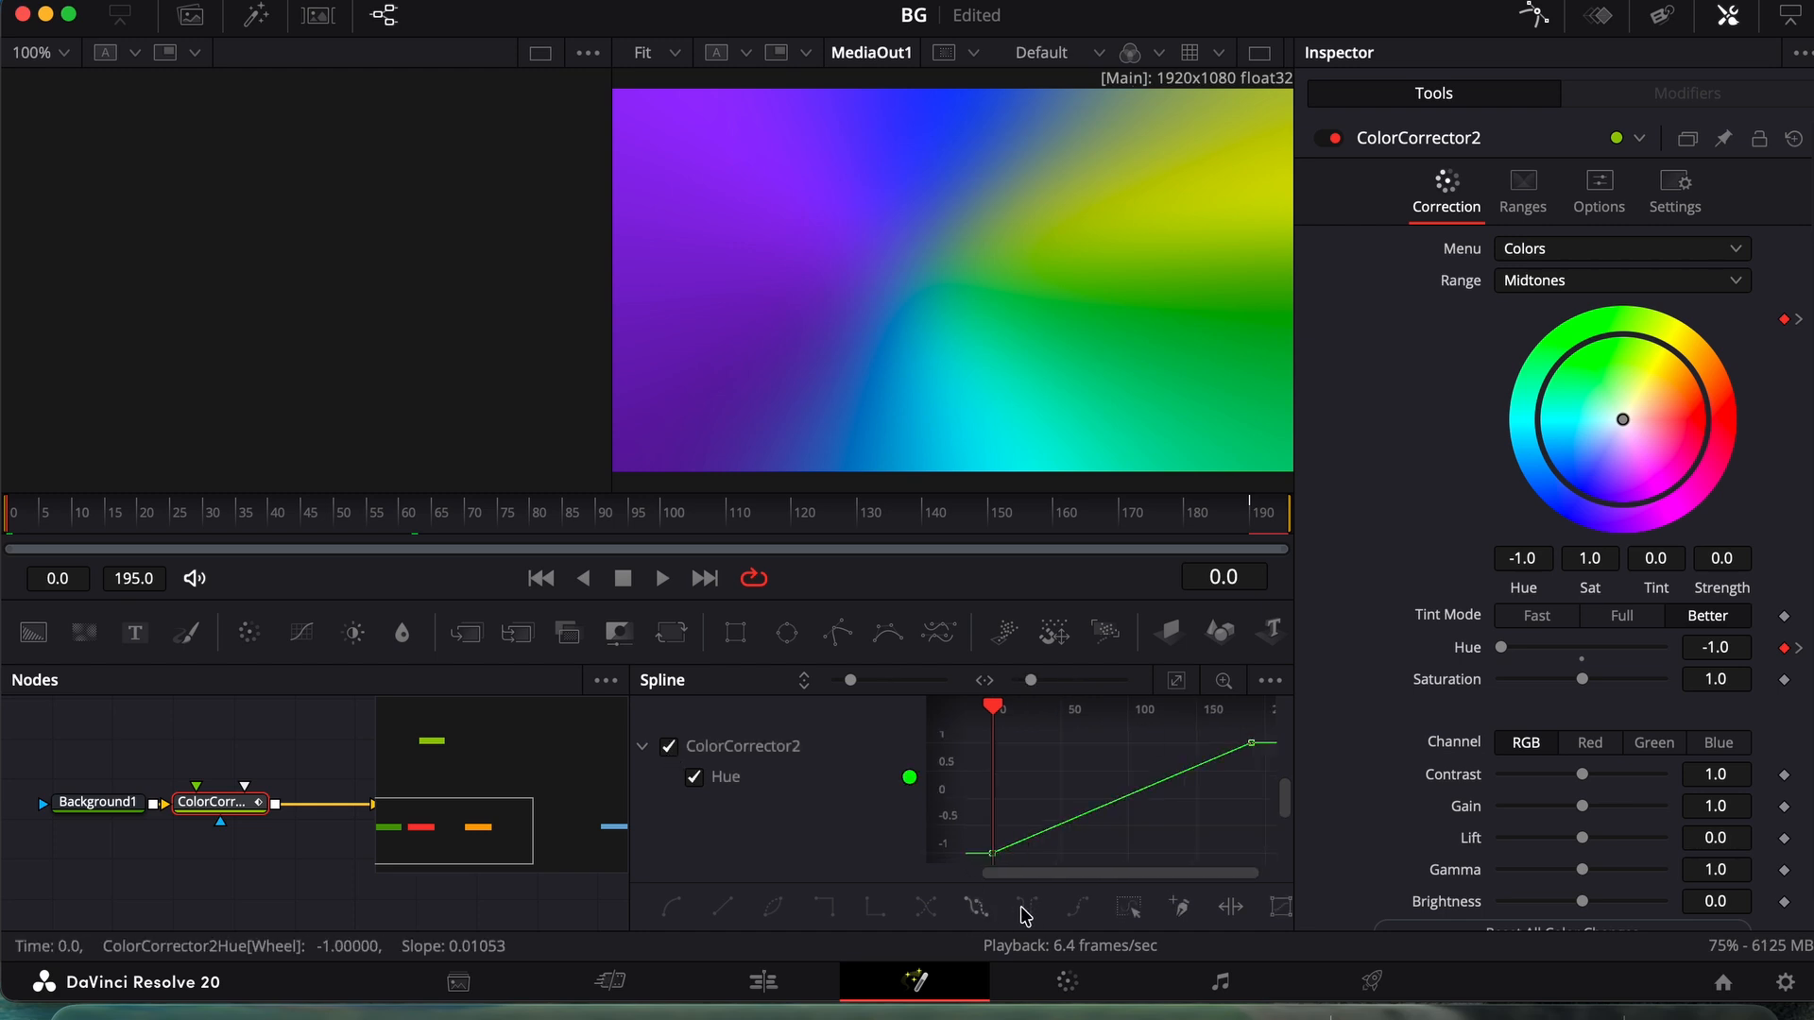
{"action": "left_click", "coordinate": [1127, 910]}
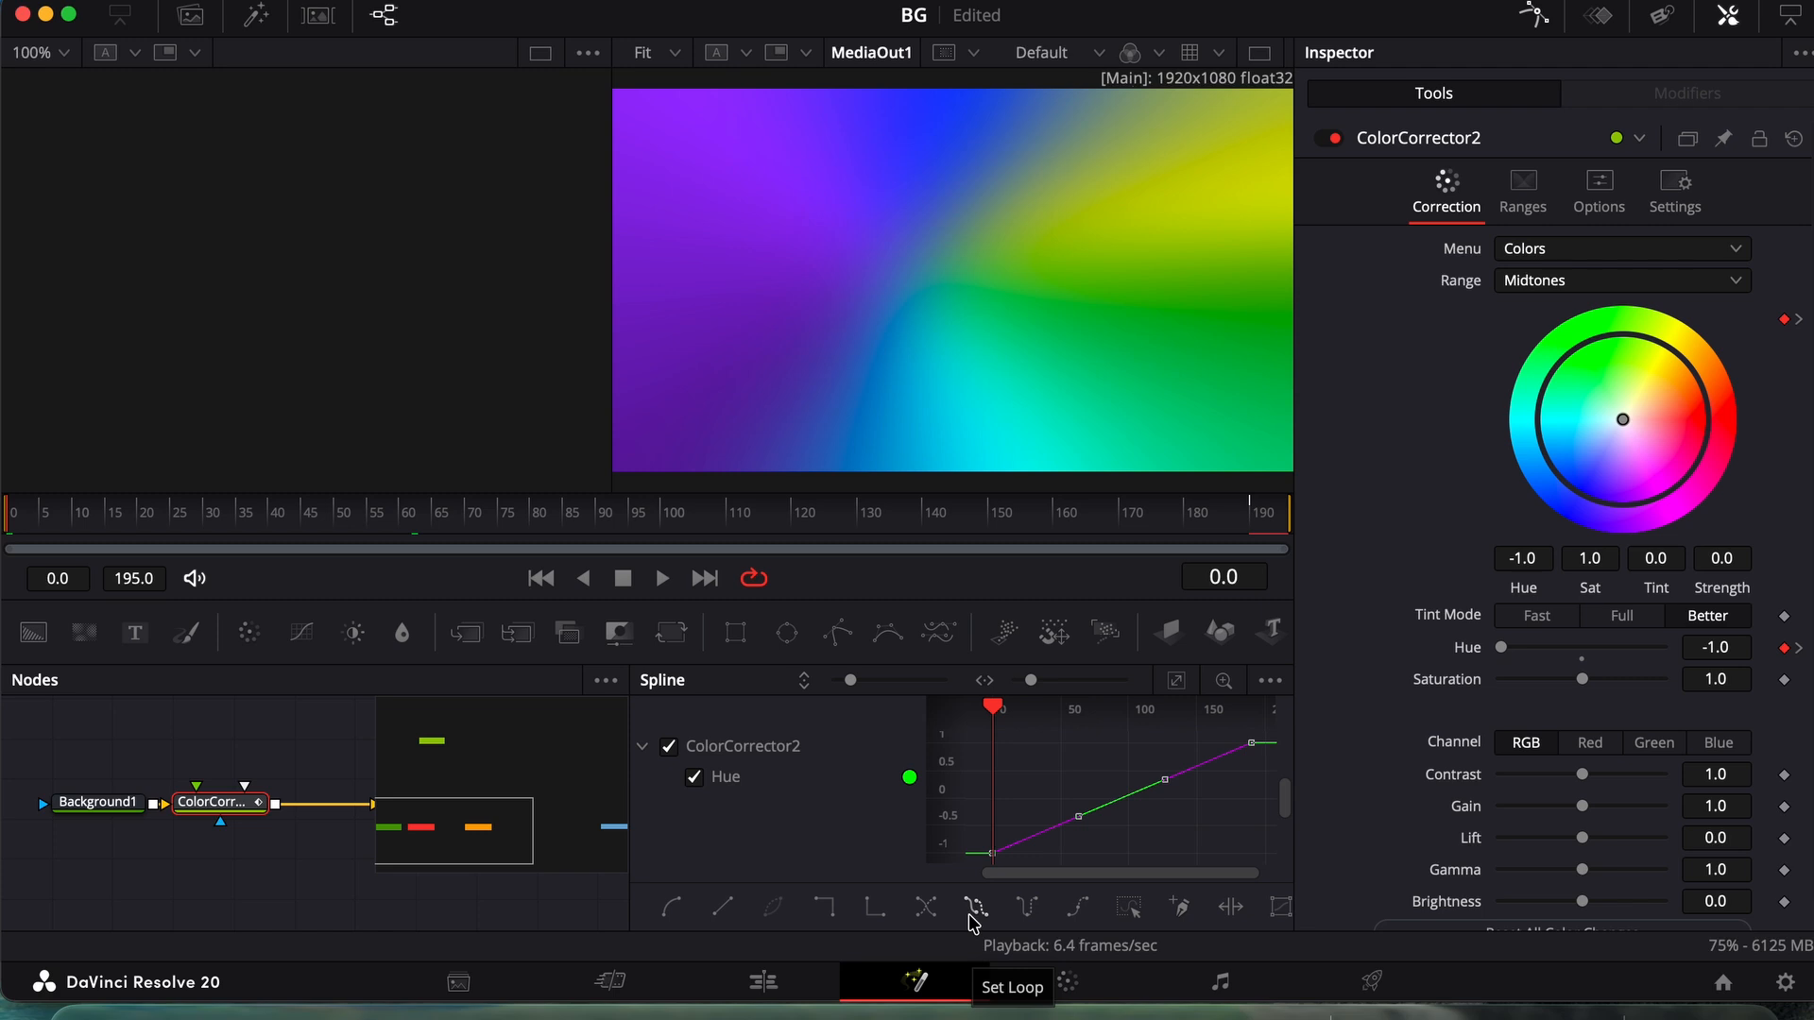
{"action": "key", "text": "space"}
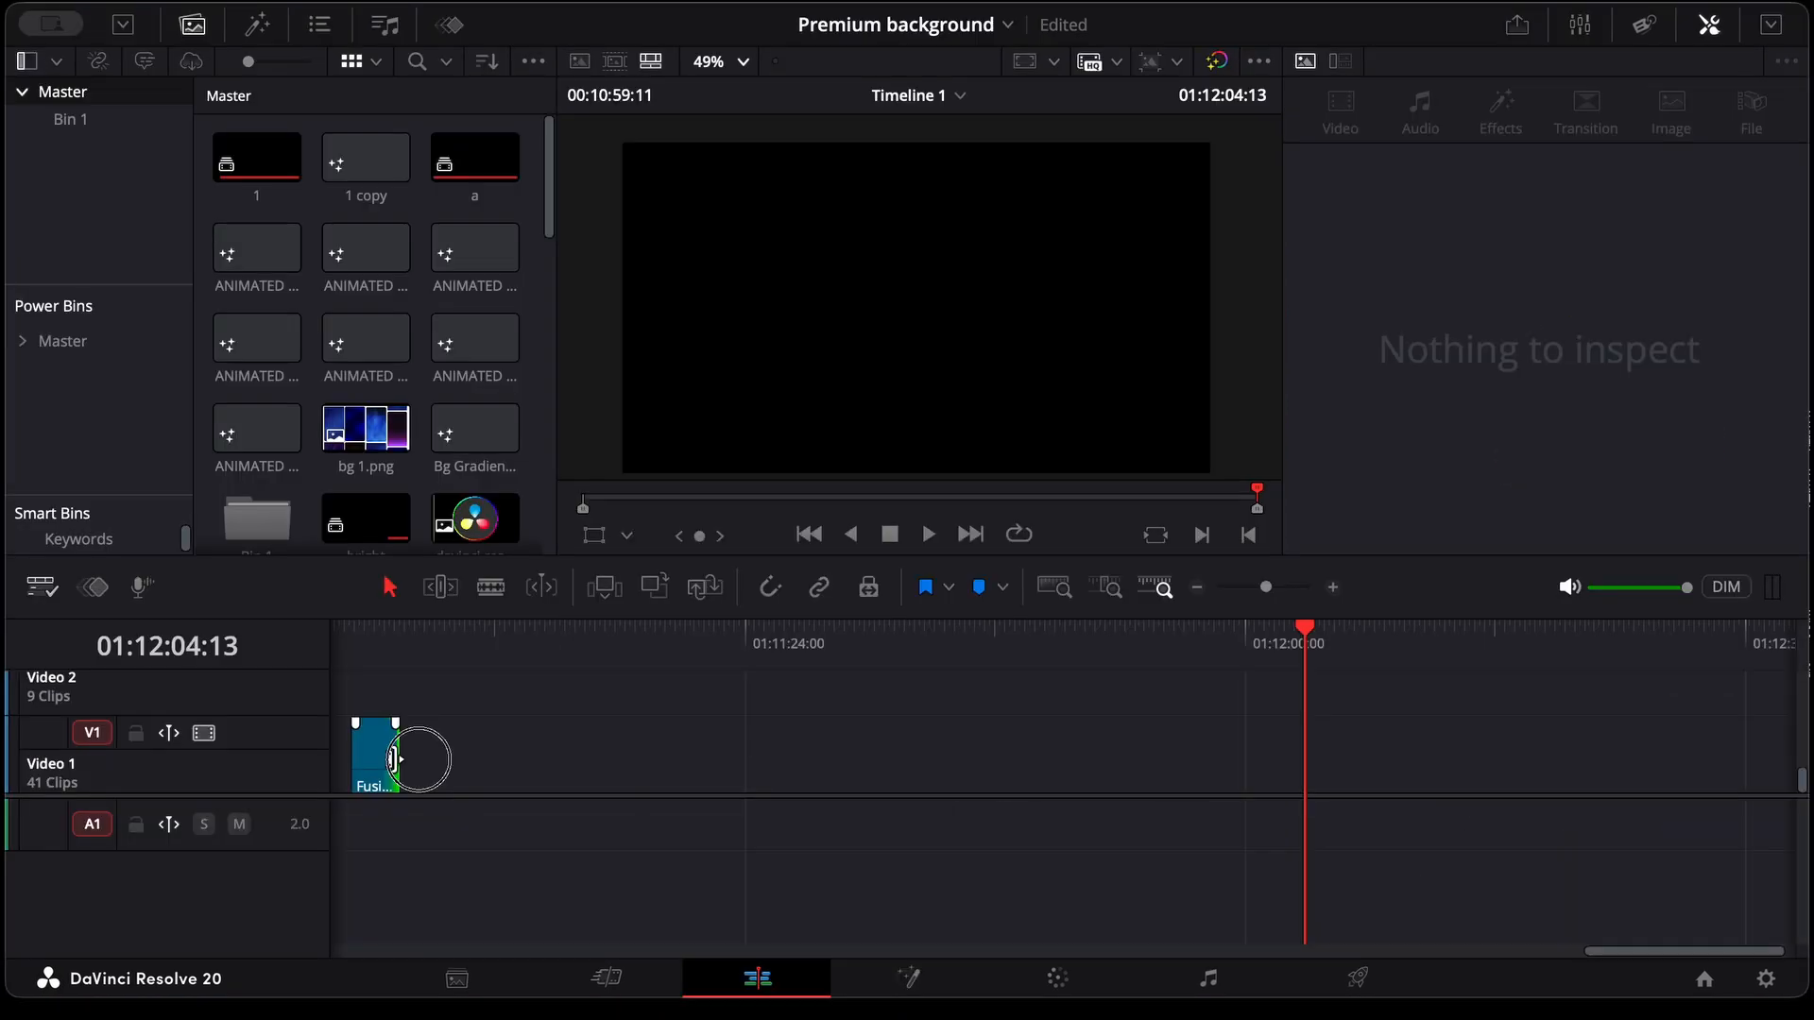
Extend the Fusion Composition clip on the Edit page to about 01:12:00:00 and play it from its start
{"action": "left_click_drag", "start_coordinate": [417, 753], "coordinate": [1238, 734]}
{"action": "left_click", "coordinate": [362, 638]}
{"action": "key", "text": "space"}
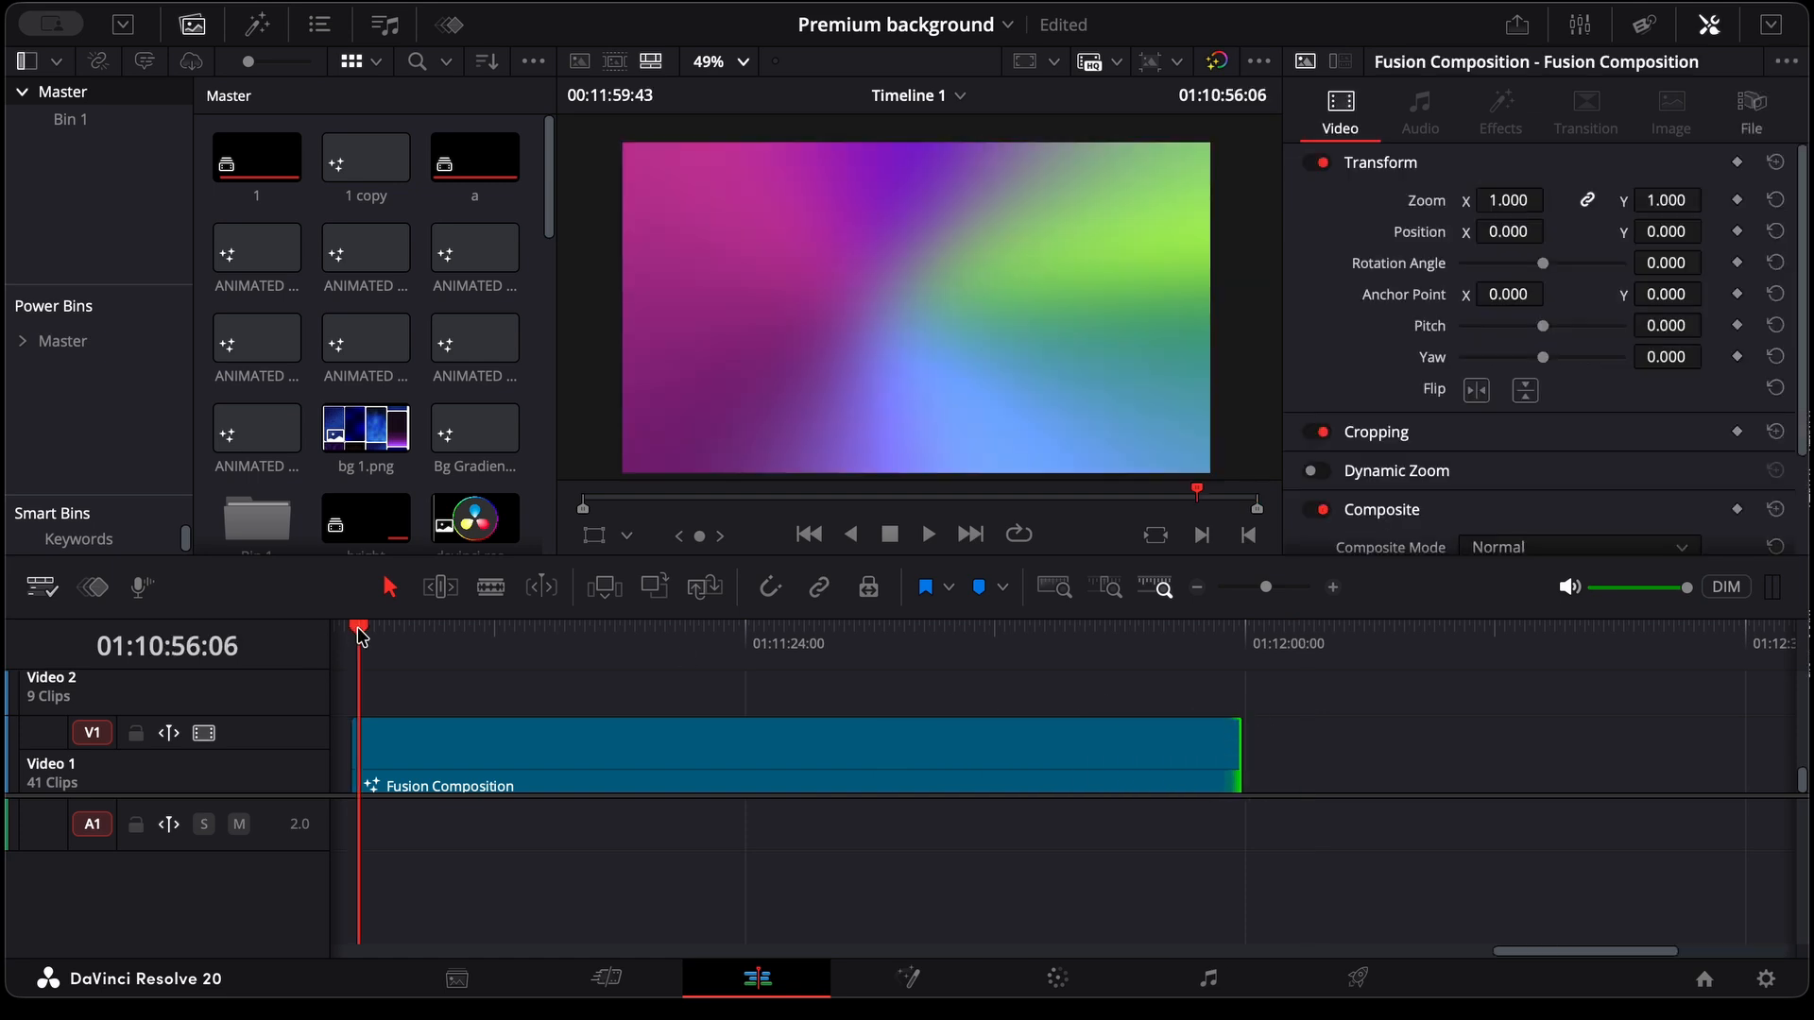